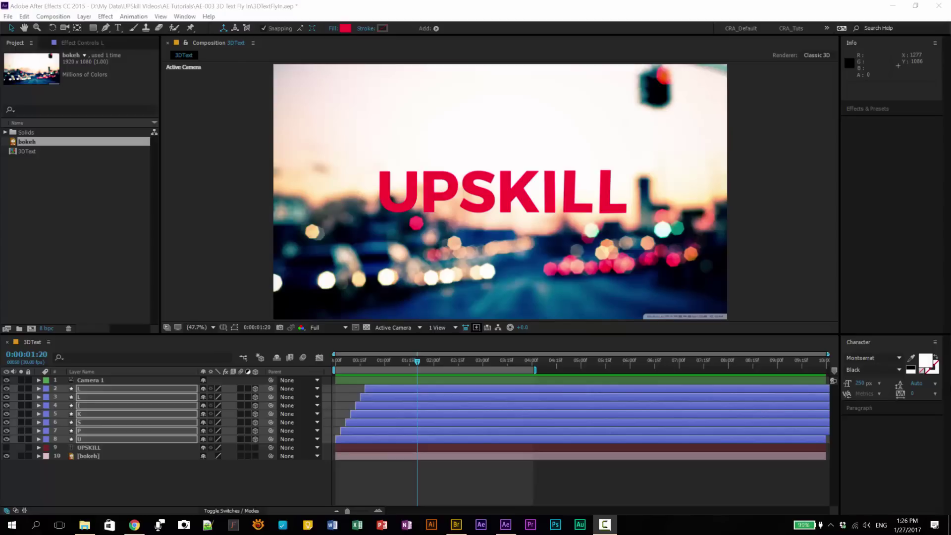
Preview the finished fly-in, then start a new composition named 3DTextFlyIn
{"action": "key", "text": "space"}
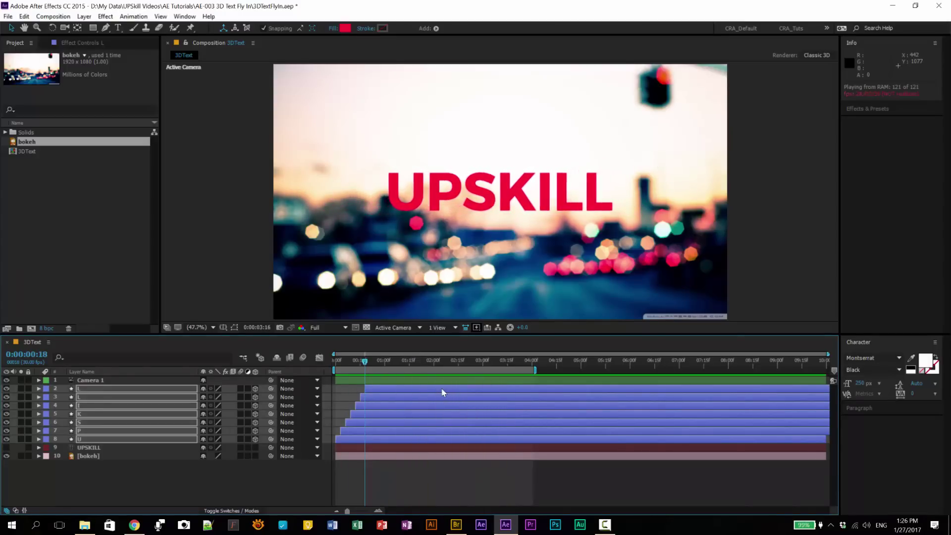
{"action": "key", "text": "space"}
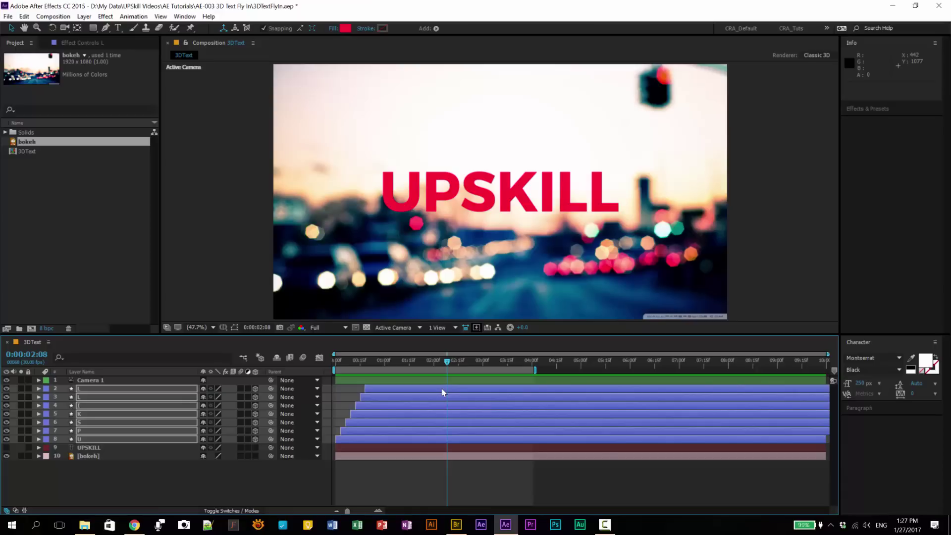
{"action": "left_click", "coordinate": [37, 15]}
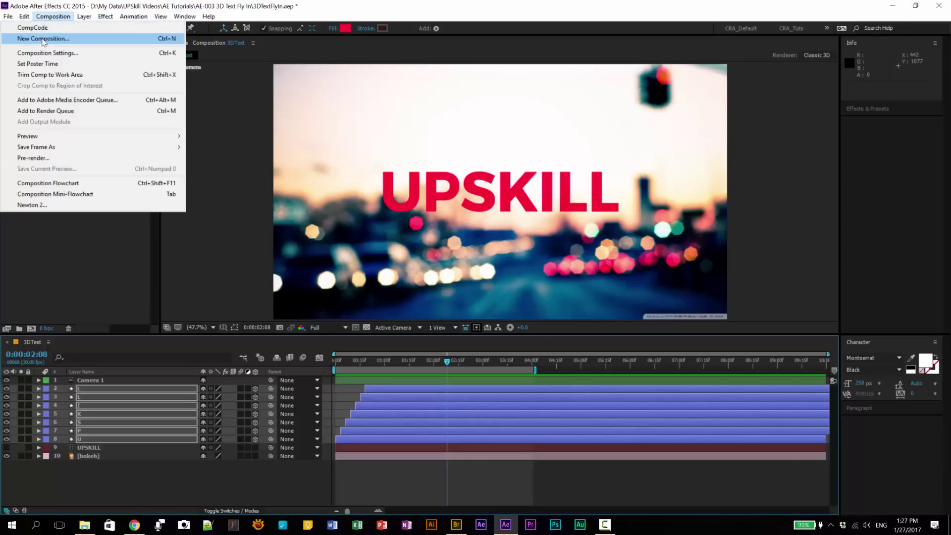
{"action": "left_click", "coordinate": [39, 37]}
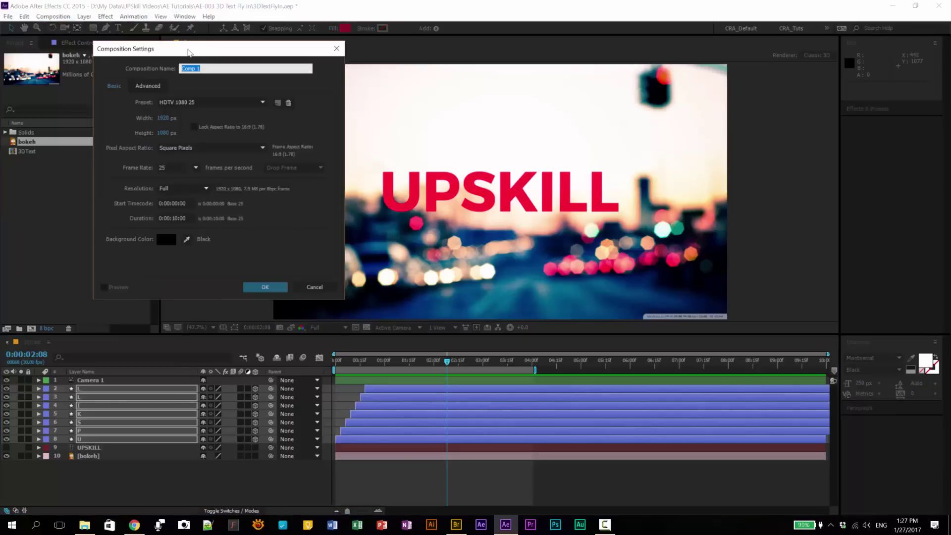
{"action": "left_click_drag", "start_coordinate": [193, 53], "coordinate": [310, 106]}
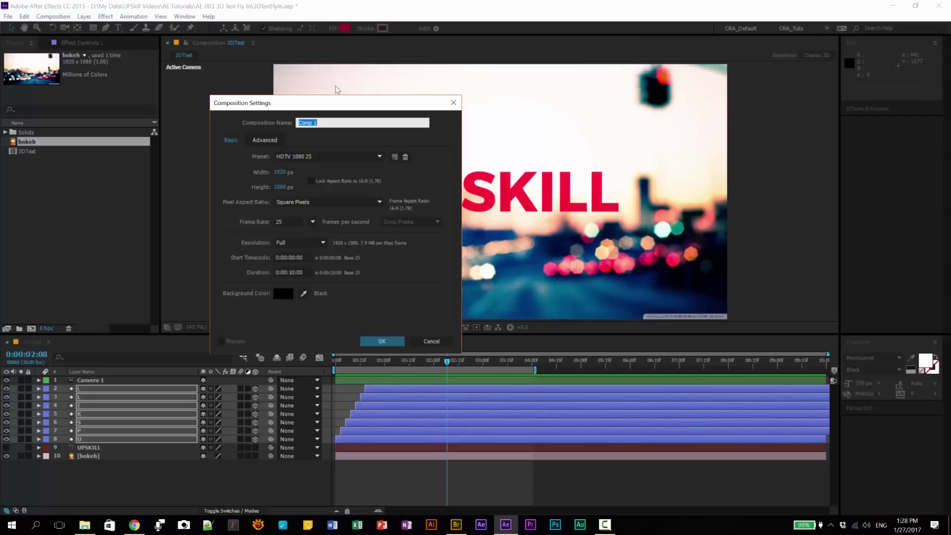
{"action": "left_click", "coordinate": [325, 122]}
{"action": "left_click_drag", "start_coordinate": [325, 123], "coordinate": [283, 118]}
{"action": "type", "text": "3DTextFlyIn"}
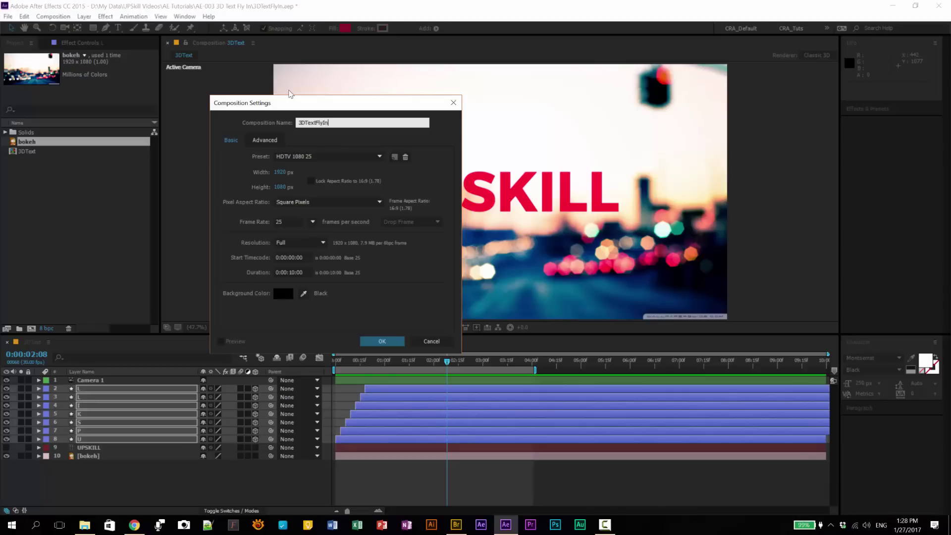
Keep HDTV 1080 25 with Square Pixels, set duration 0:00:10:00, and create the composition
{"action": "left_click", "coordinate": [322, 159]}
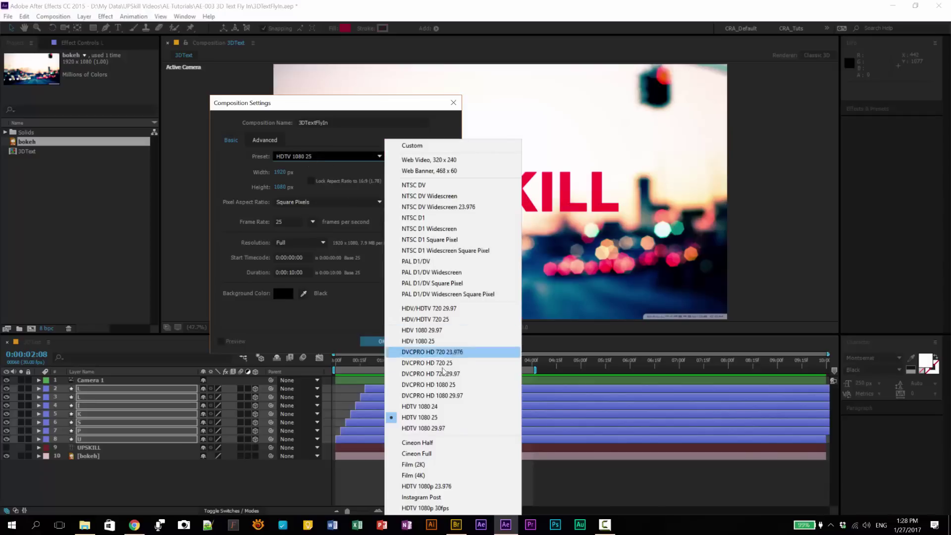
{"action": "left_click", "coordinate": [434, 419]}
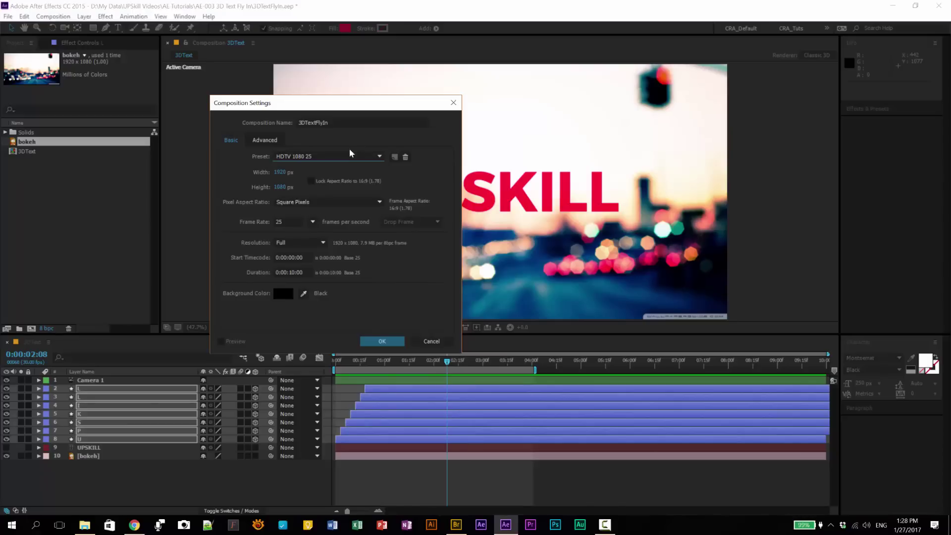
{"action": "left_click", "coordinate": [332, 158]}
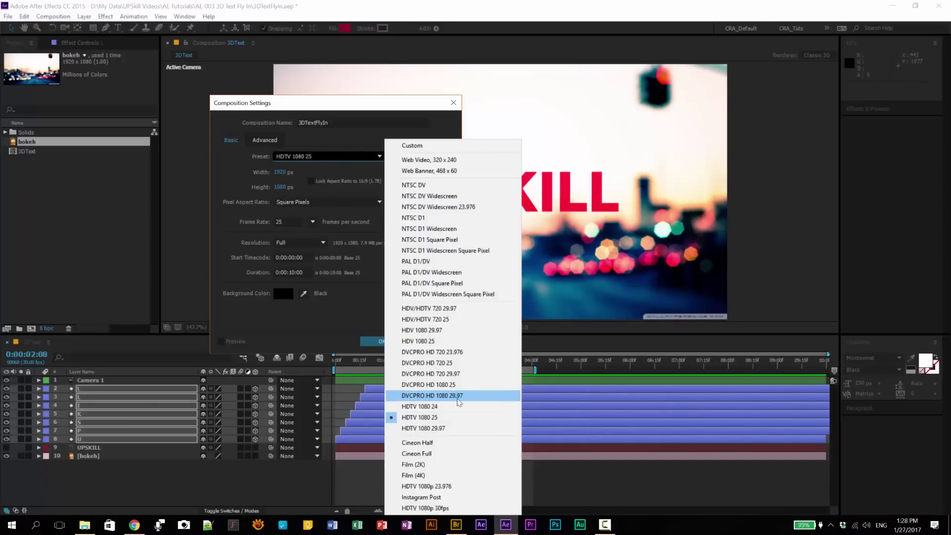
{"action": "left_click", "coordinate": [316, 177]}
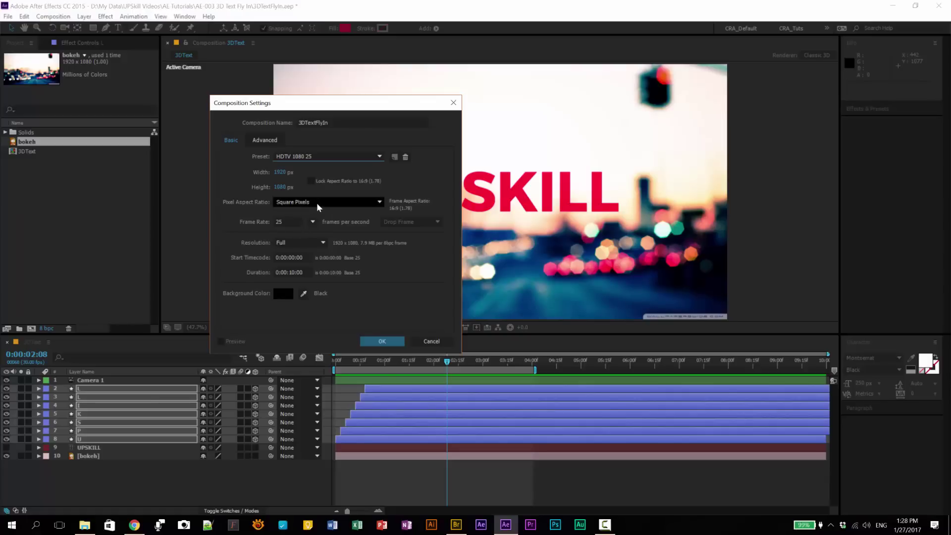
{"action": "left_click", "coordinate": [319, 207]}
{"action": "left_click", "coordinate": [311, 217]}
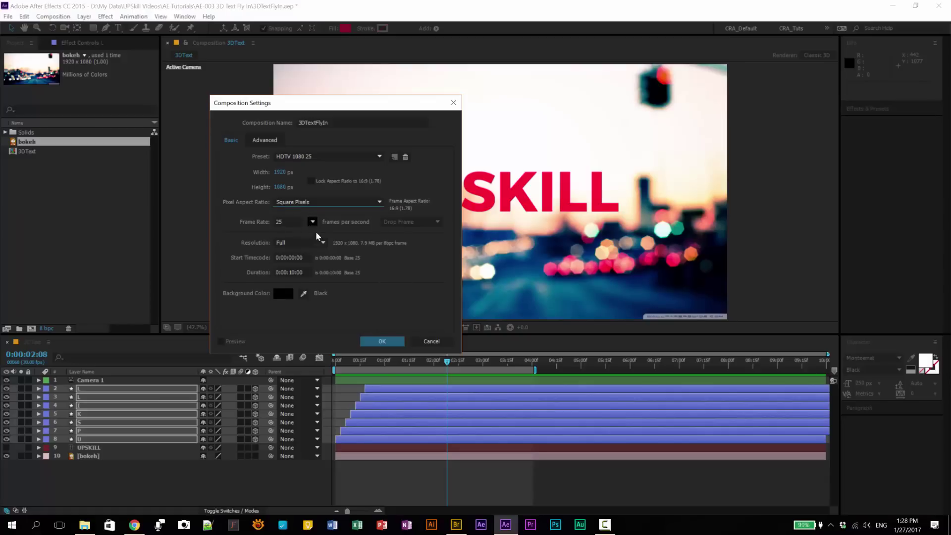
{"action": "left_click", "coordinate": [294, 272]}
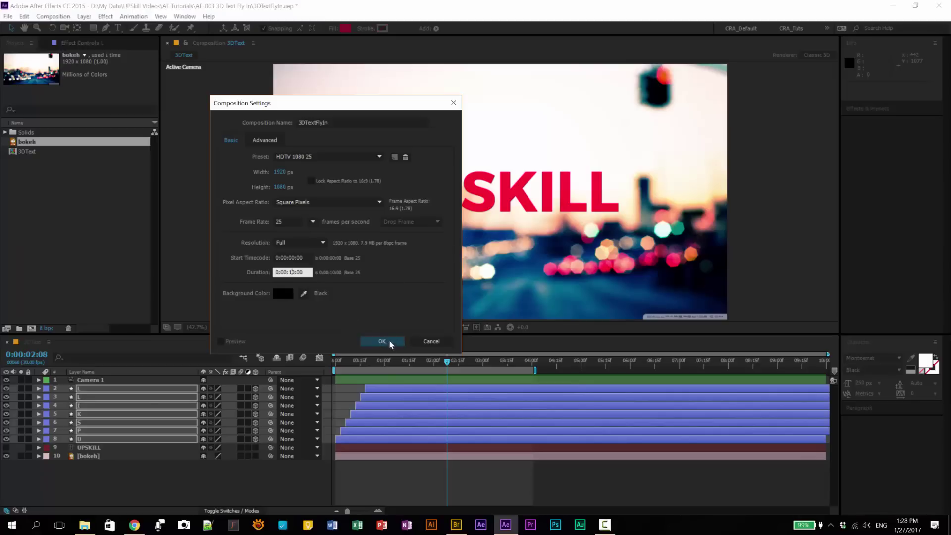
{"action": "left_click", "coordinate": [268, 216]}
{"action": "left_click", "coordinate": [384, 342]}
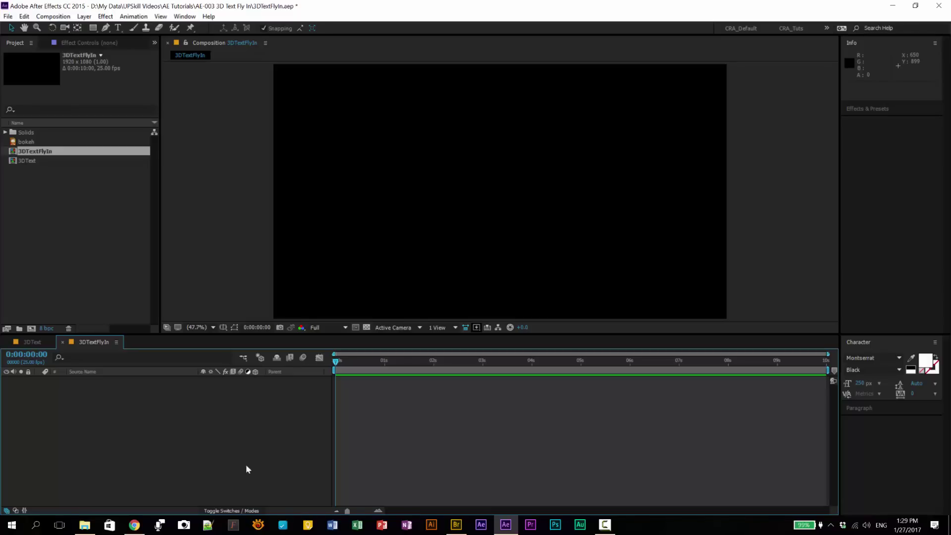
{"action": "left_click", "coordinate": [137, 528]}
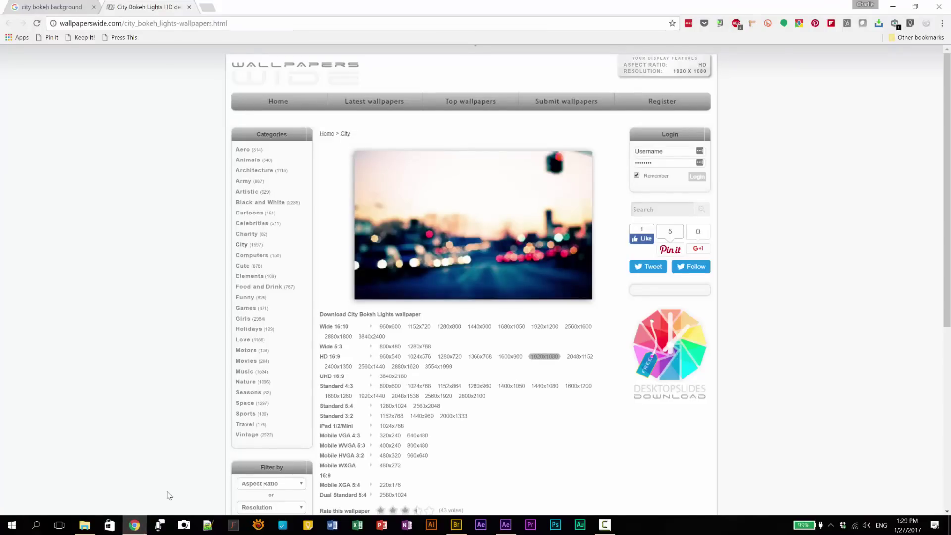
Drag the bokeh image from the Project panel into the 3DTextFlyIn timeline
{"action": "left_click", "coordinate": [503, 525]}
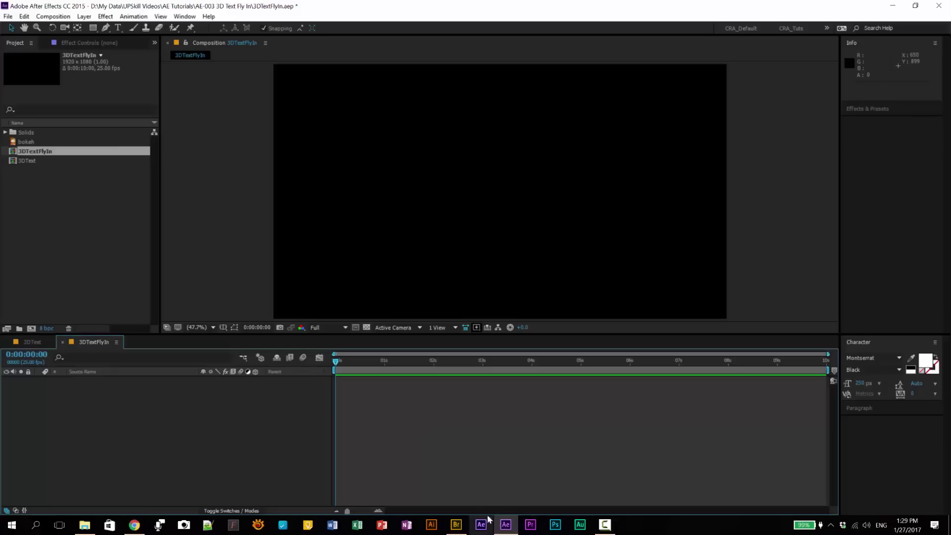
{"action": "left_click", "coordinate": [32, 142]}
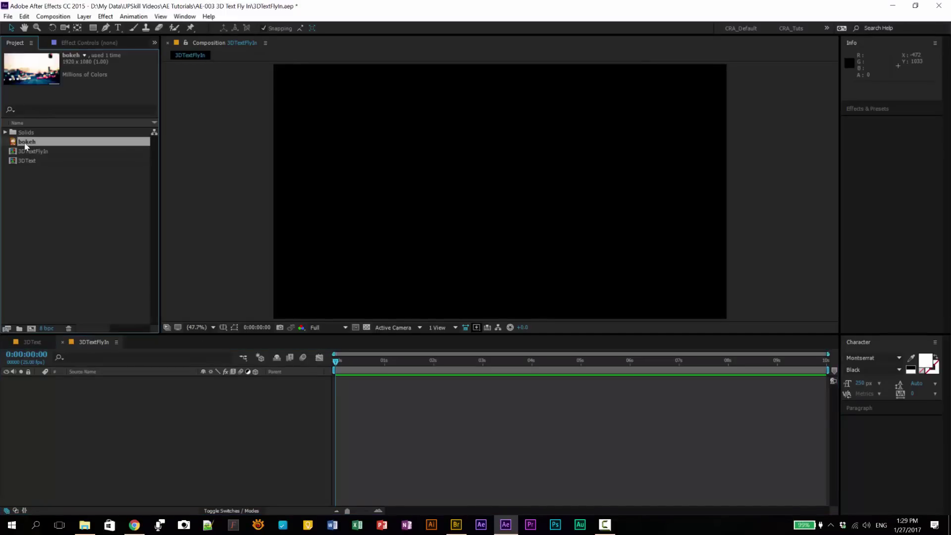
{"action": "left_click_drag", "start_coordinate": [28, 147], "coordinate": [54, 425]}
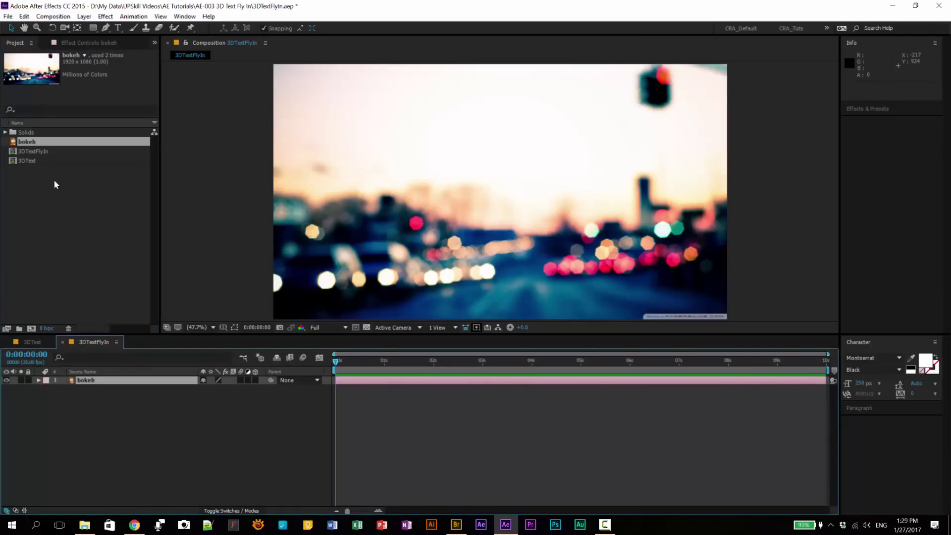
Search Effects & Presets for 'cc vignet' and apply CC Vignette to the bokeh layer
{"action": "left_click", "coordinate": [869, 109]}
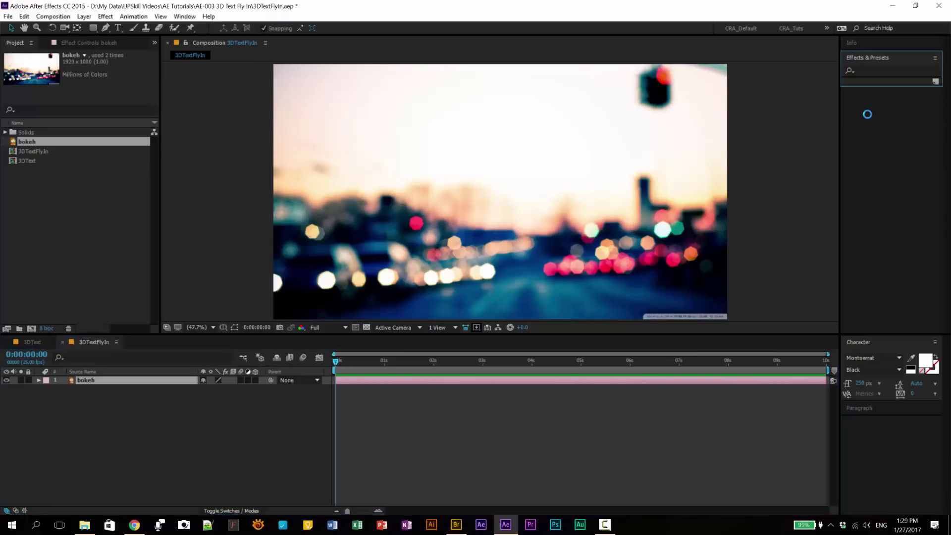
{"action": "left_click", "coordinate": [870, 72]}
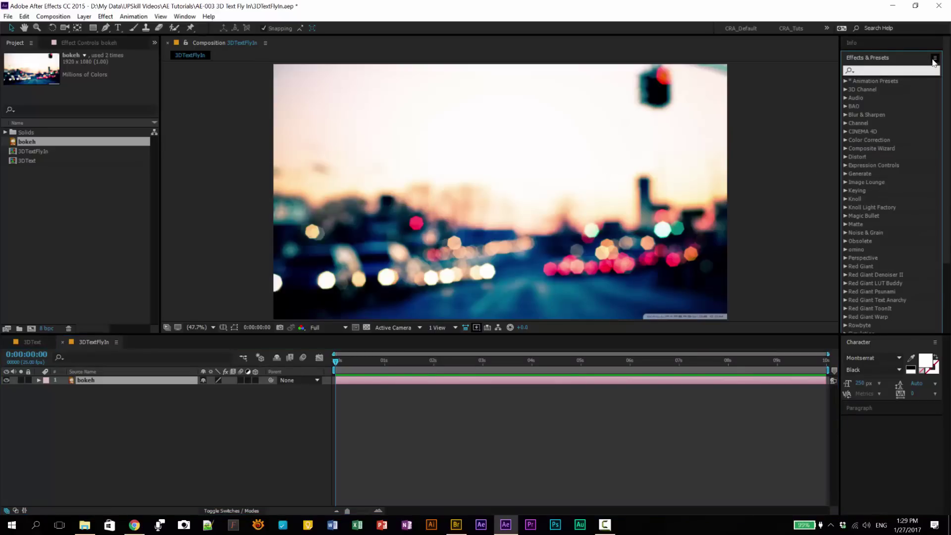
{"action": "type", "text": "cc"}
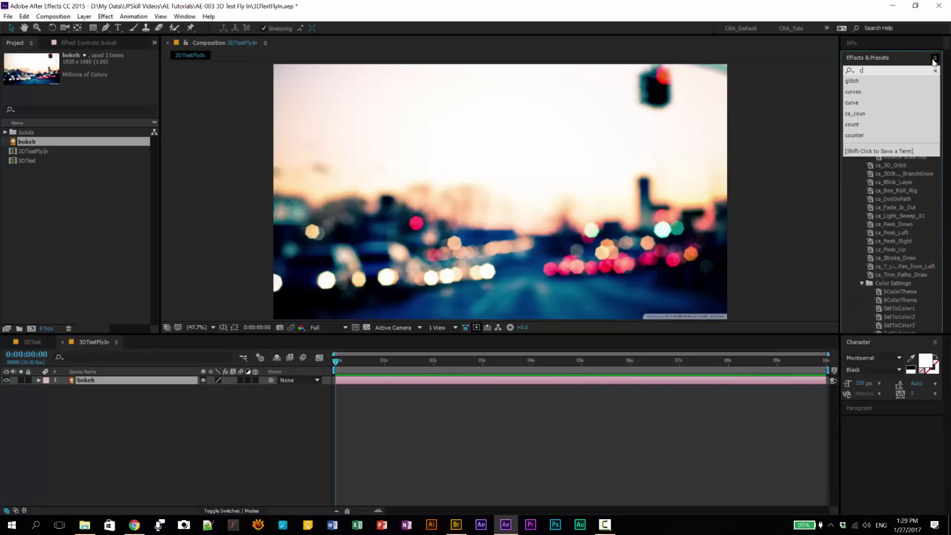
{"action": "type", "text": " vignet"}
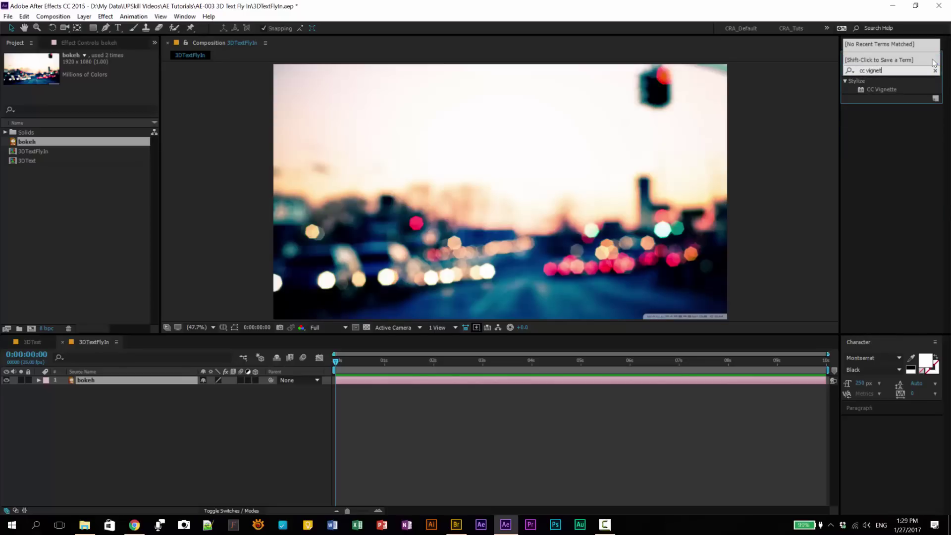
{"action": "left_click", "coordinate": [890, 92]}
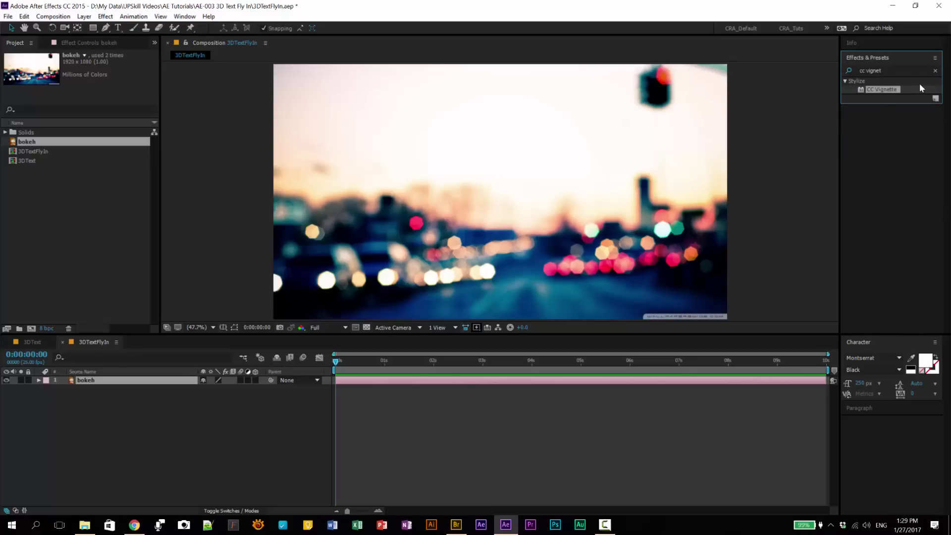
{"action": "double_click", "coordinate": [886, 91]}
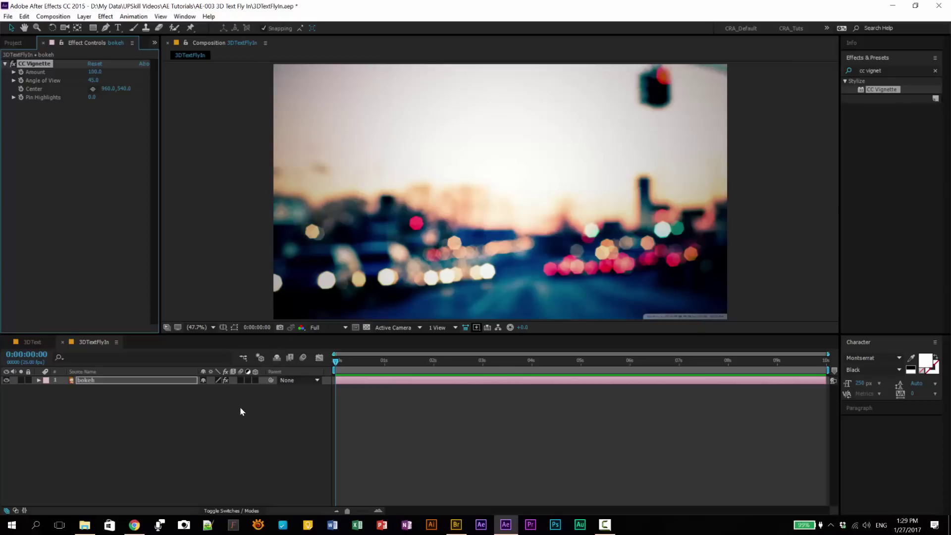
{"action": "left_click", "coordinate": [250, 383]}
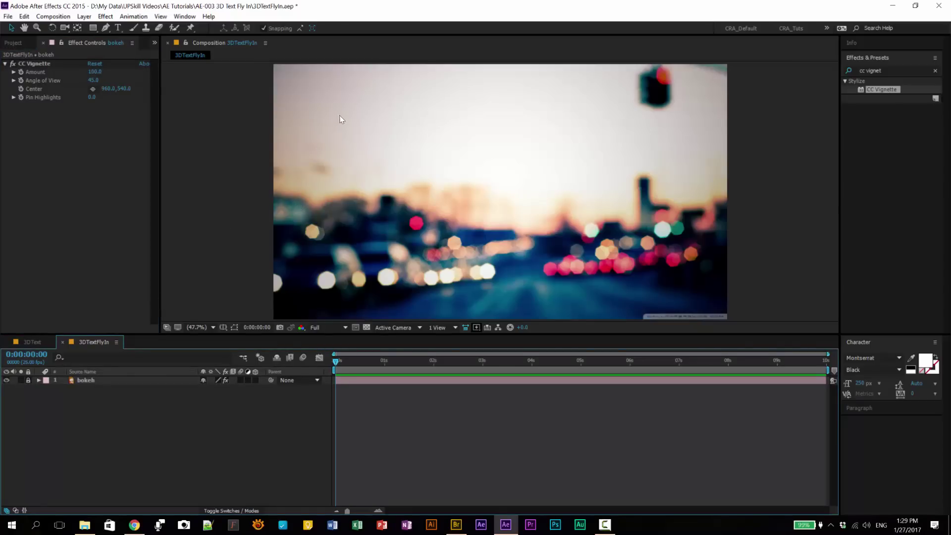
Type 'UPSKILL' as a new text layer and drag it down to the frame centre
{"action": "left_click", "coordinate": [118, 28]}
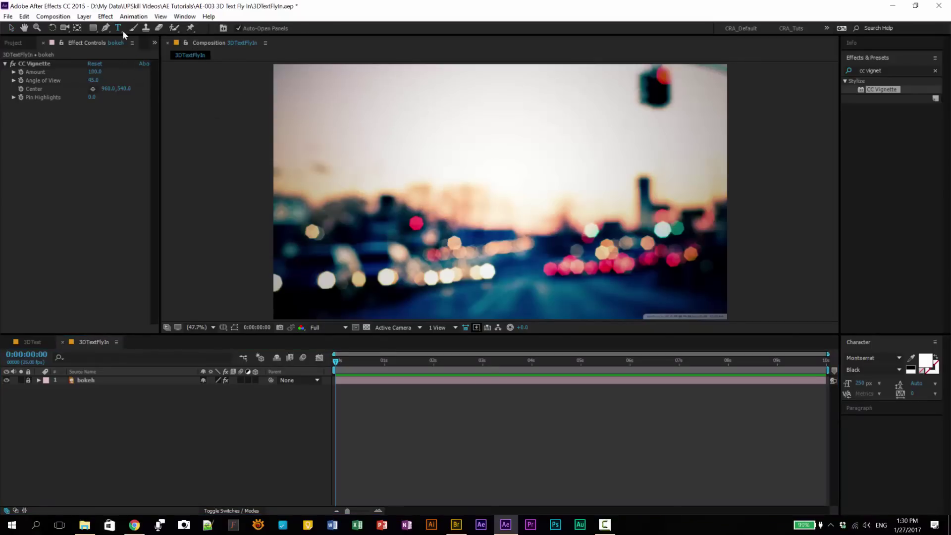
{"action": "mouse_move", "coordinate": [120, 29]}
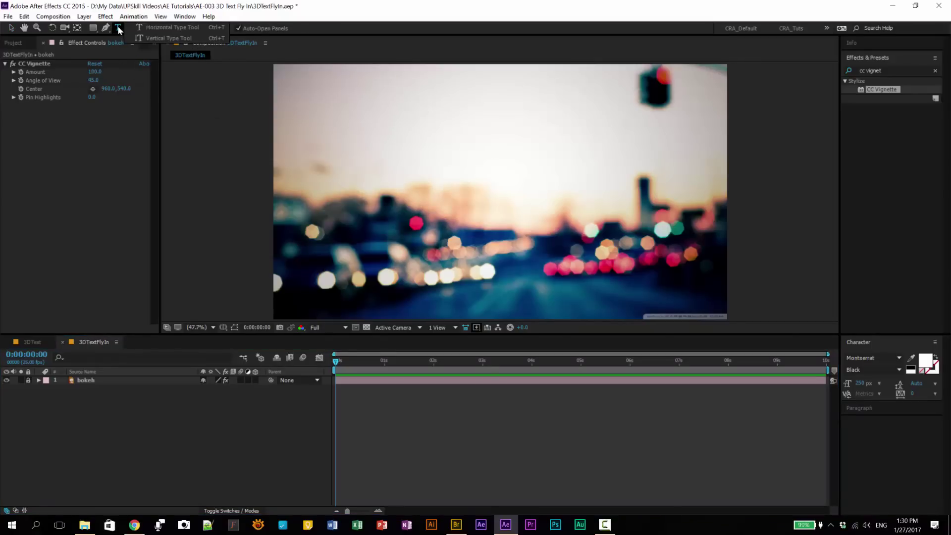
{"action": "left_click", "coordinate": [405, 191]}
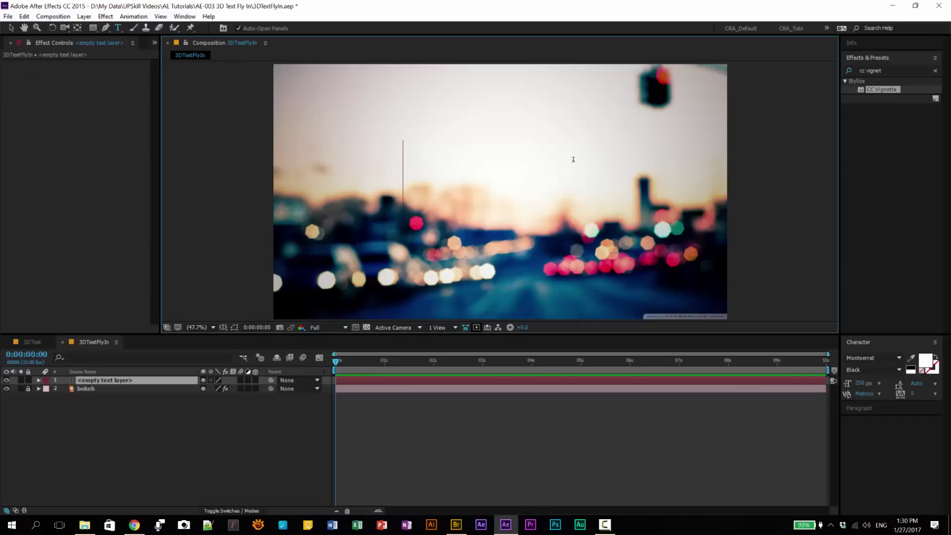
{"action": "type", "text": "UP"}
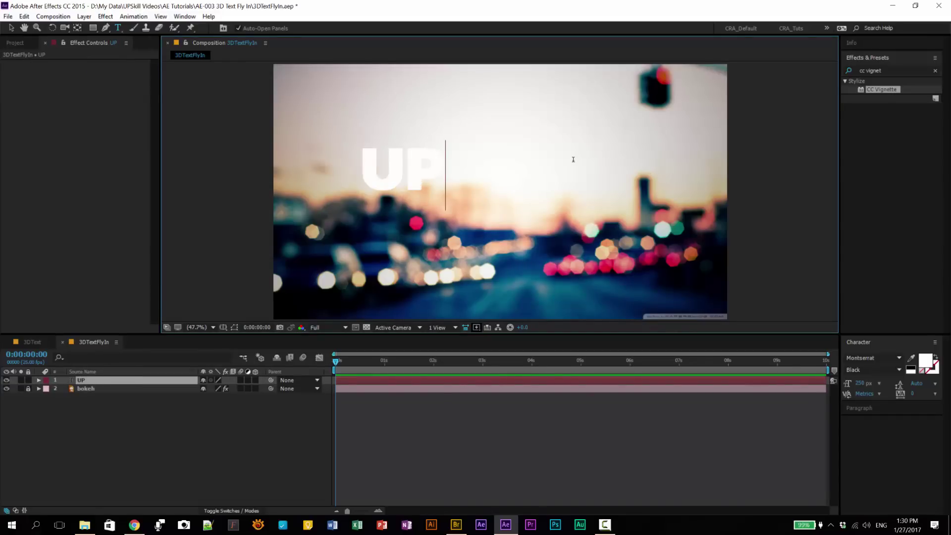
{"action": "type", "text": "SKILL"}
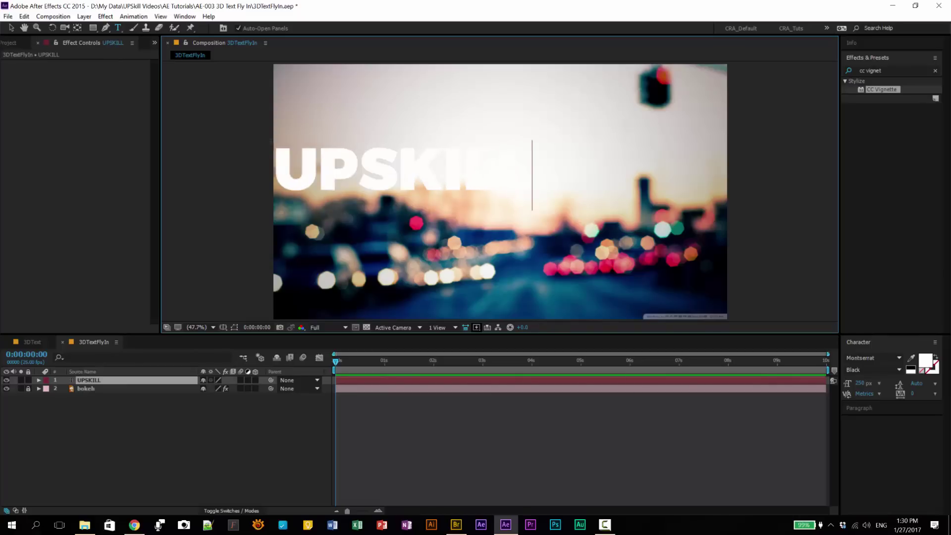
{"action": "left_click", "coordinate": [12, 29]}
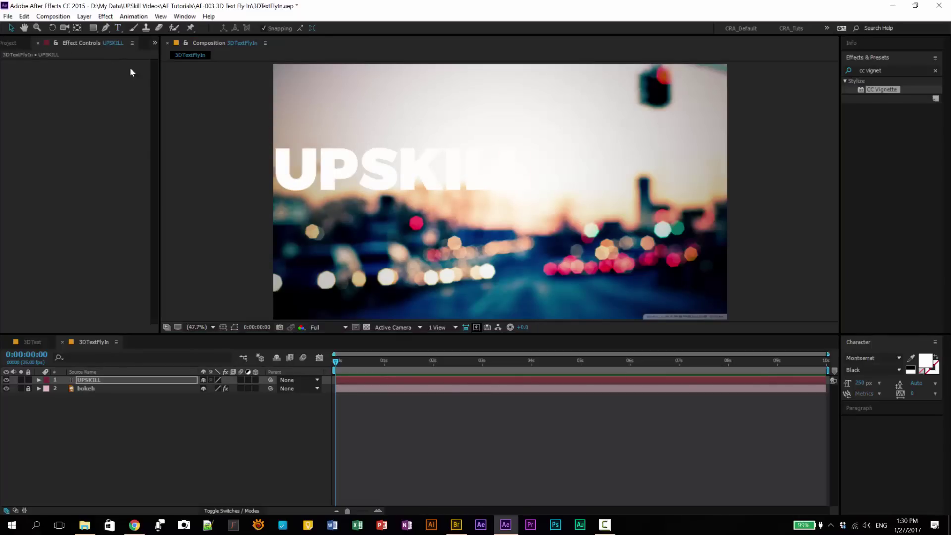
{"action": "left_click_drag", "start_coordinate": [505, 191], "coordinate": [513, 209]}
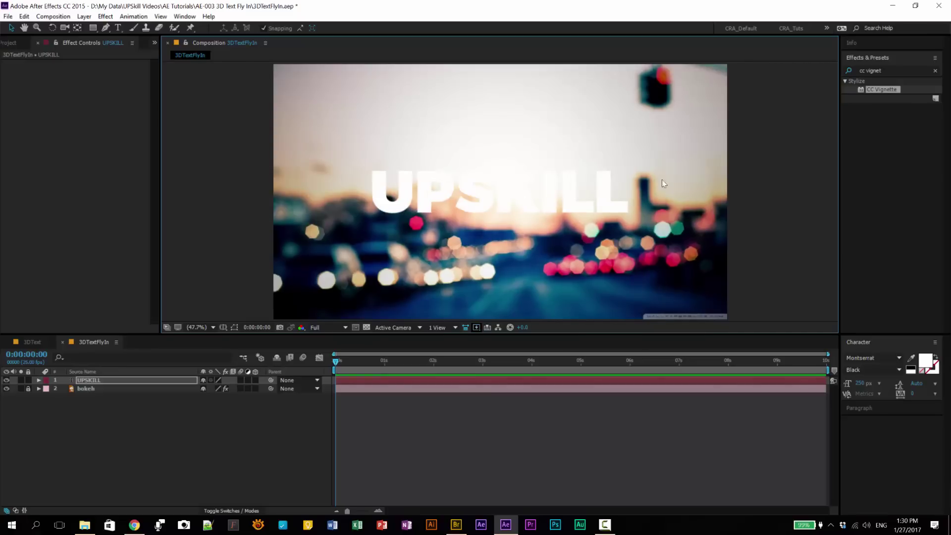
{"action": "left_click", "coordinate": [97, 379]}
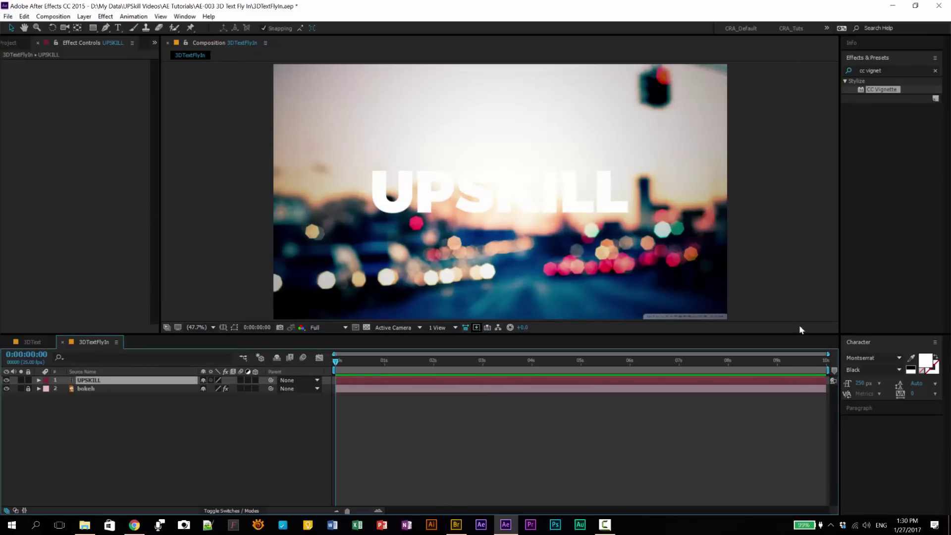
Fill UPSKILL with the pink of a bokeh light sampled with the Character panel eyedropper
{"action": "left_click", "coordinate": [868, 343]}
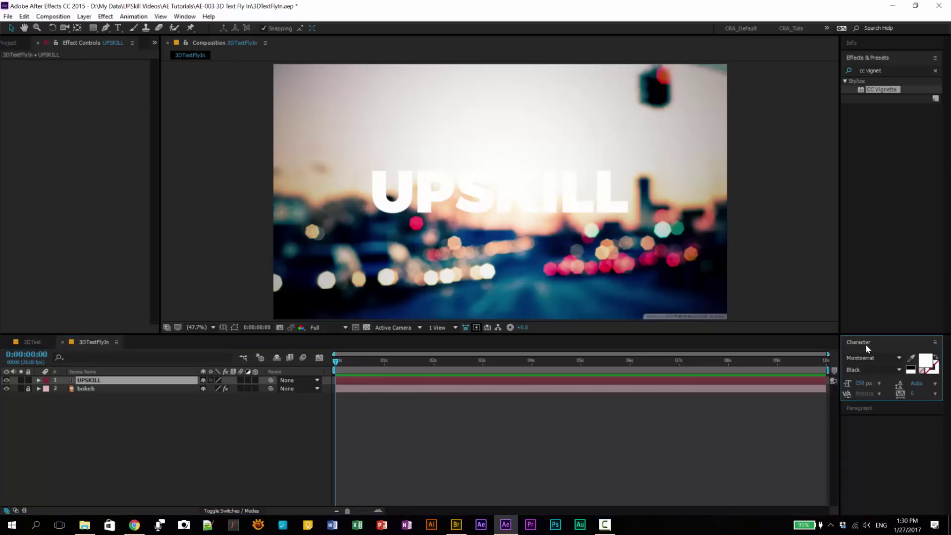
{"action": "key", "text": "ctrl+shift+a"}
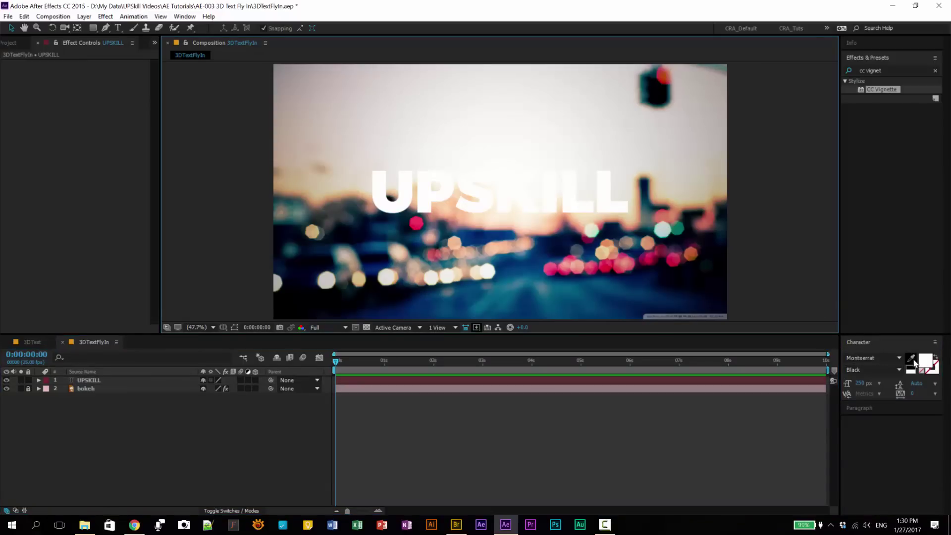
{"action": "left_click", "coordinate": [912, 360]}
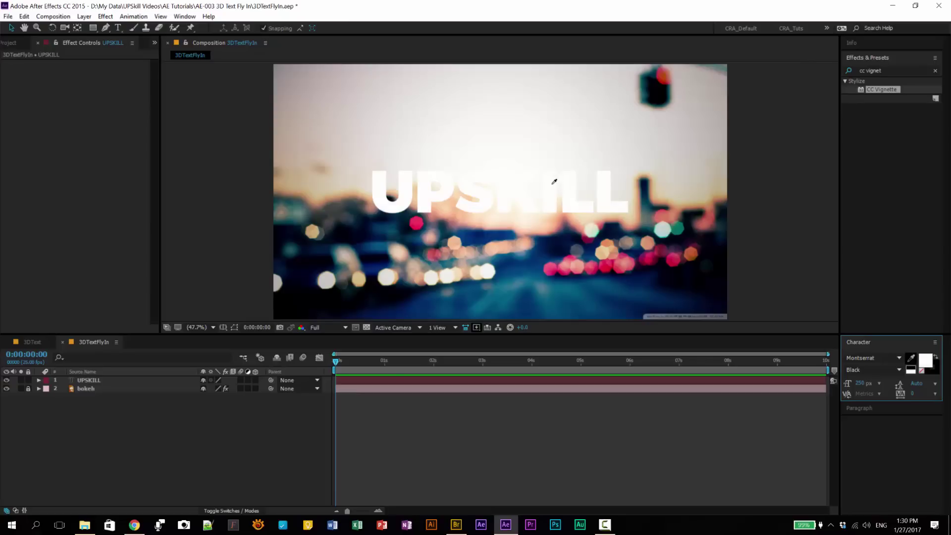
{"action": "left_click", "coordinate": [570, 189]}
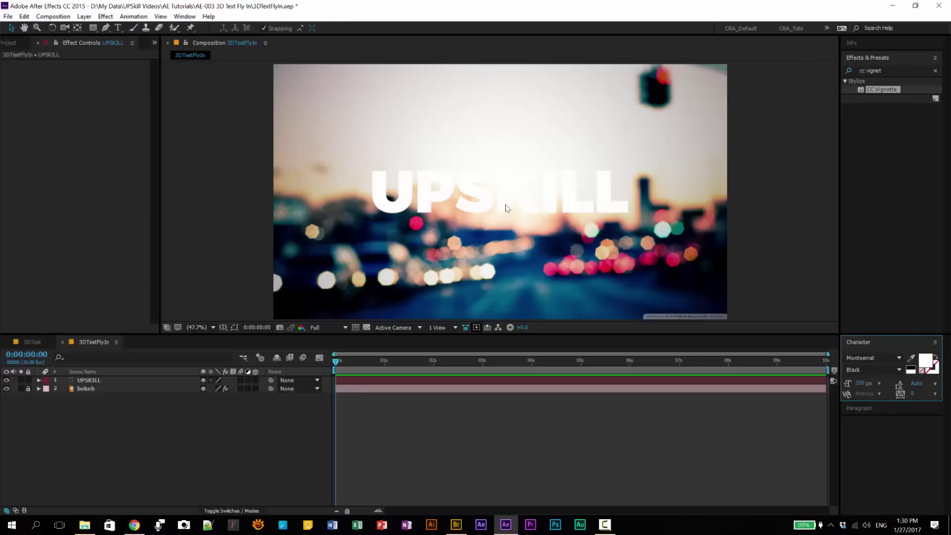
{"action": "left_click", "coordinate": [95, 382]}
{"action": "left_click", "coordinate": [911, 358]}
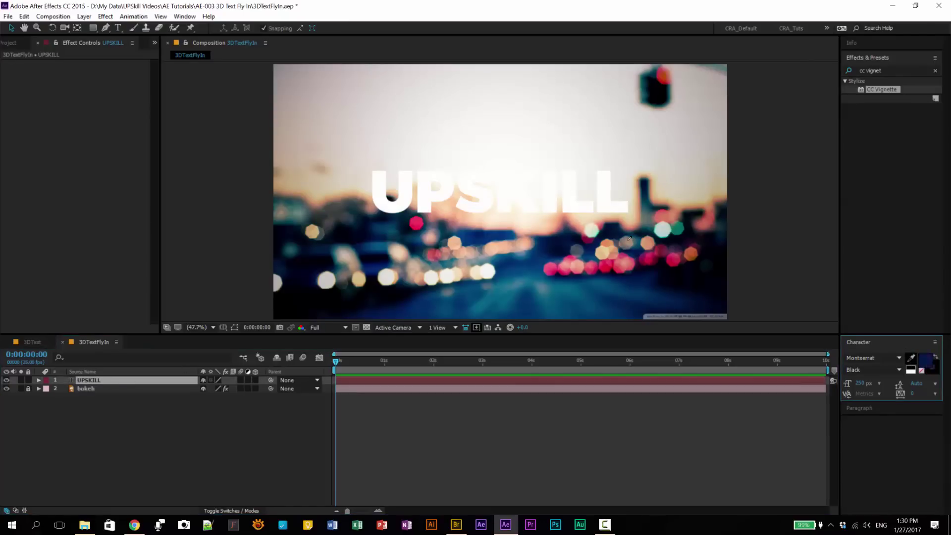
{"action": "left_click", "coordinate": [605, 264]}
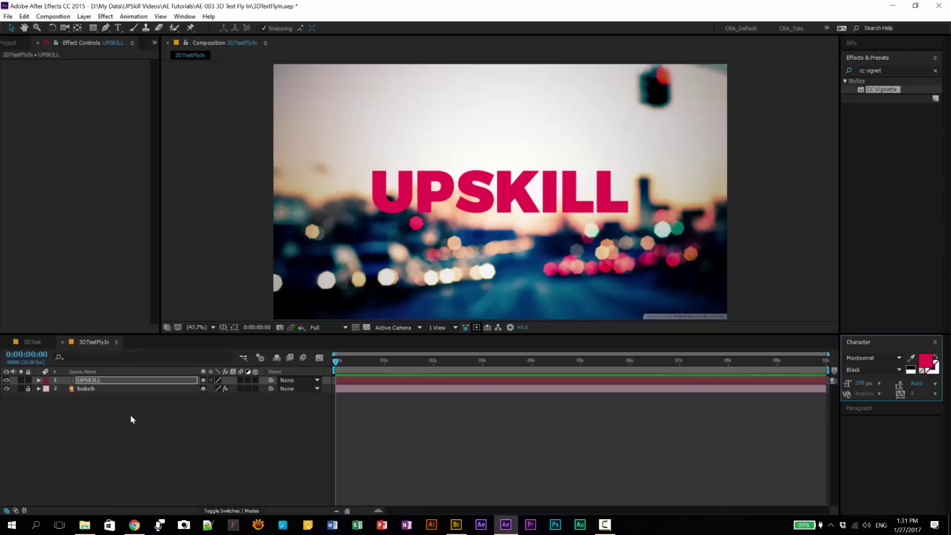
{"action": "left_click", "coordinate": [92, 418]}
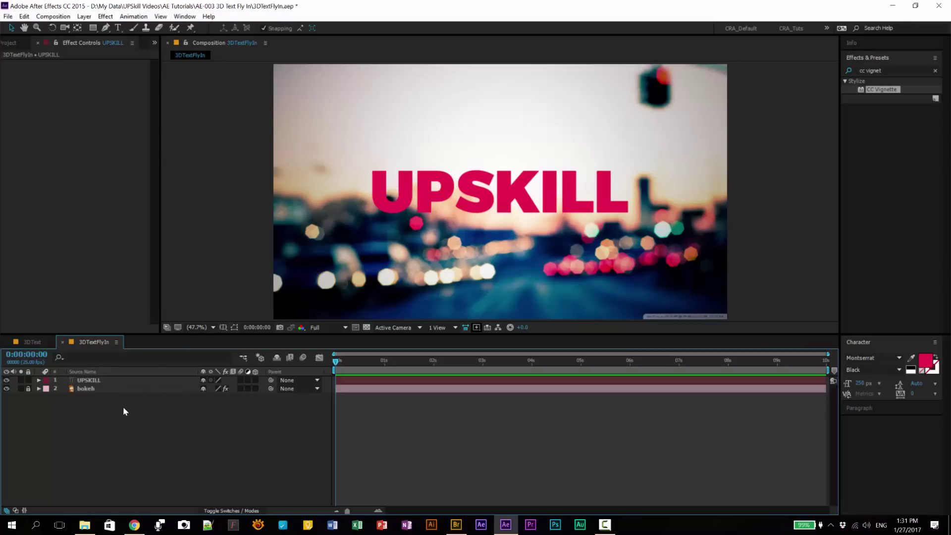
Create shapes from the UPSKILL text and hide the original text layer
{"action": "left_click", "coordinate": [93, 379]}
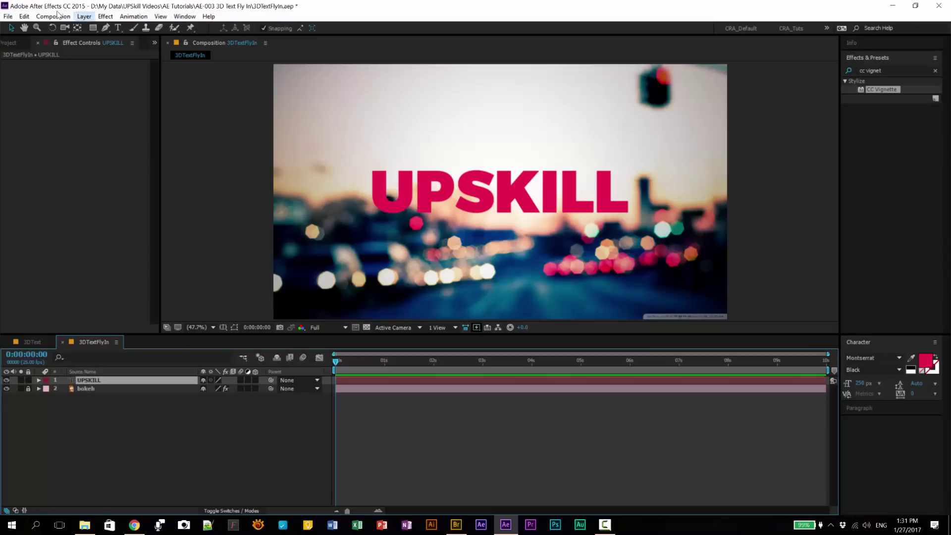
{"action": "left_click", "coordinate": [85, 17]}
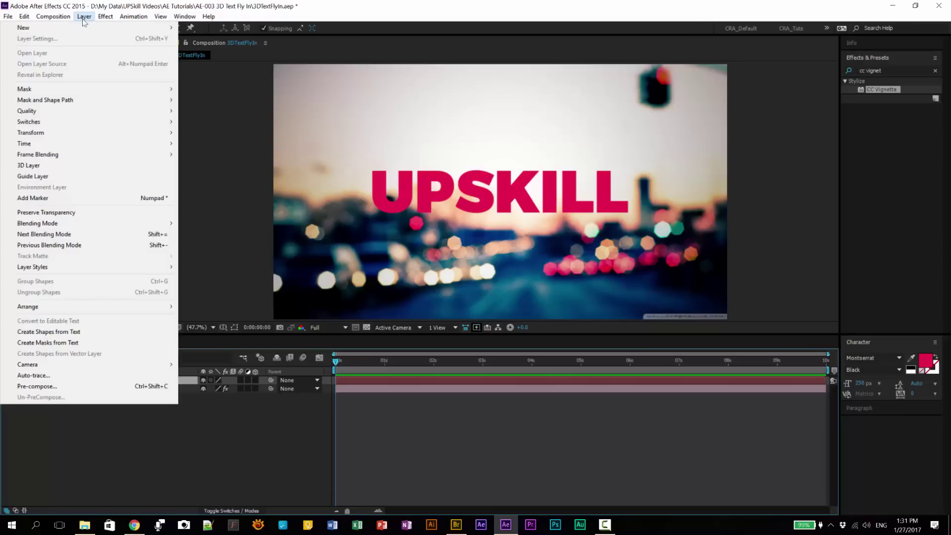
{"action": "left_click", "coordinate": [48, 332]}
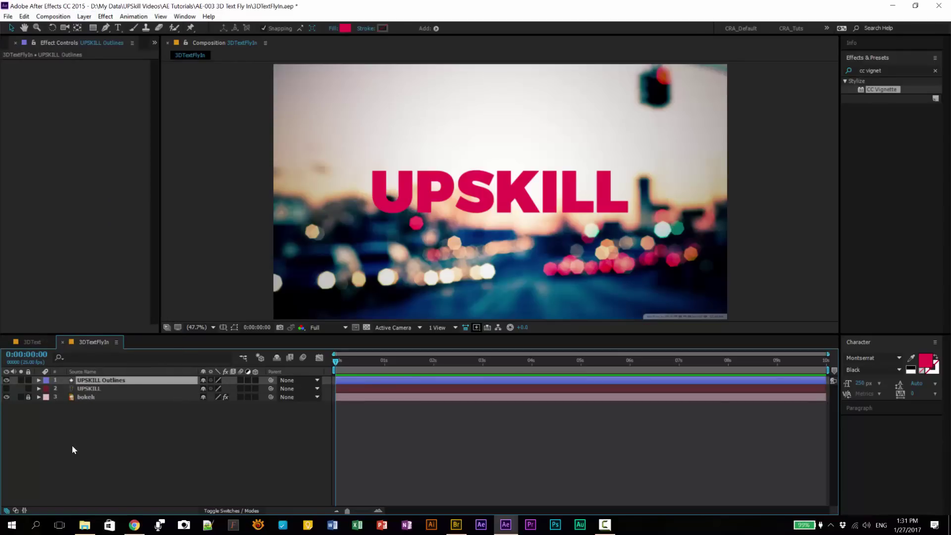
{"action": "left_click", "coordinate": [87, 388]}
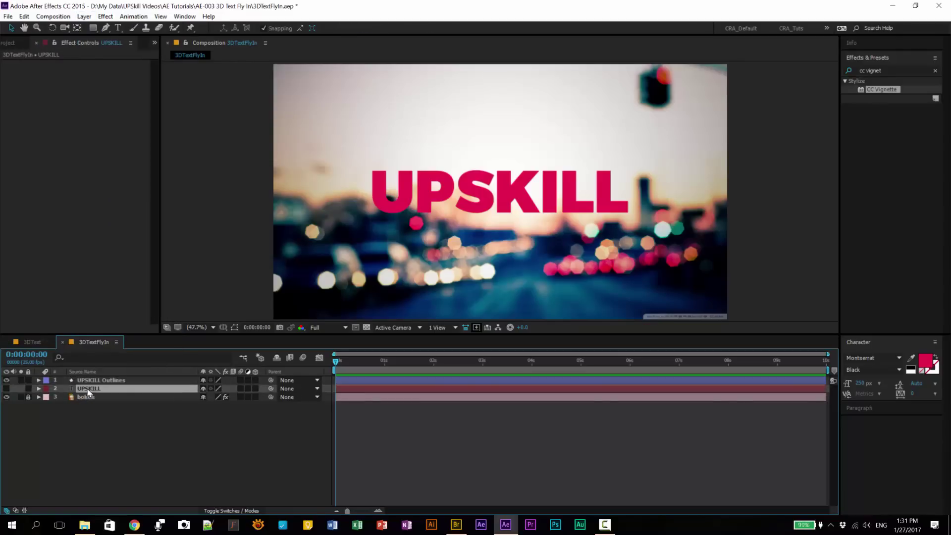
{"action": "left_click", "coordinate": [6, 389]}
Expand UPSKILL Outlines Contents and check each letter group U, P, S, K, I, L, L
{"action": "left_click", "coordinate": [111, 381]}
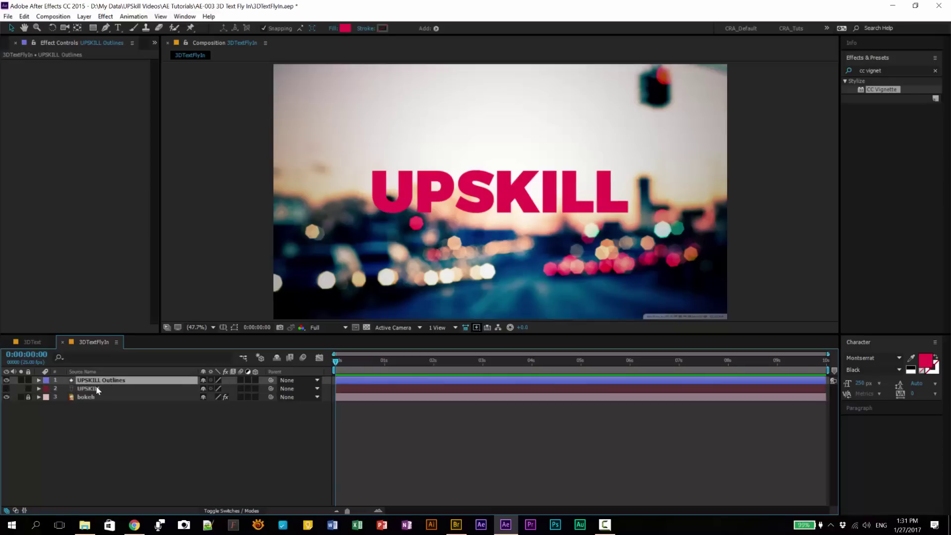
{"action": "left_click", "coordinate": [38, 381]}
{"action": "left_click", "coordinate": [47, 389]}
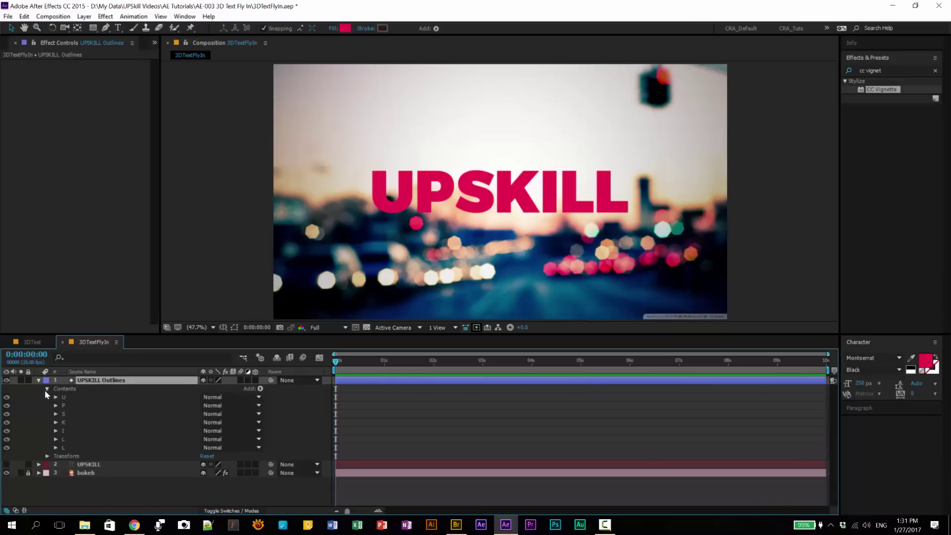
{"action": "left_click", "coordinate": [67, 396]}
{"action": "left_click", "coordinate": [73, 405]}
{"action": "left_click", "coordinate": [72, 414]}
{"action": "left_click", "coordinate": [72, 423]}
{"action": "left_click", "coordinate": [71, 431]}
{"action": "left_click", "coordinate": [69, 440]}
{"action": "left_click", "coordinate": [73, 447]}
{"action": "left_click", "coordinate": [70, 439]}
{"action": "left_click", "coordinate": [70, 431]}
{"action": "left_click", "coordinate": [72, 422]}
{"action": "left_click", "coordinate": [74, 414]}
{"action": "left_click", "coordinate": [75, 405]}
{"action": "left_click", "coordinate": [77, 397]}
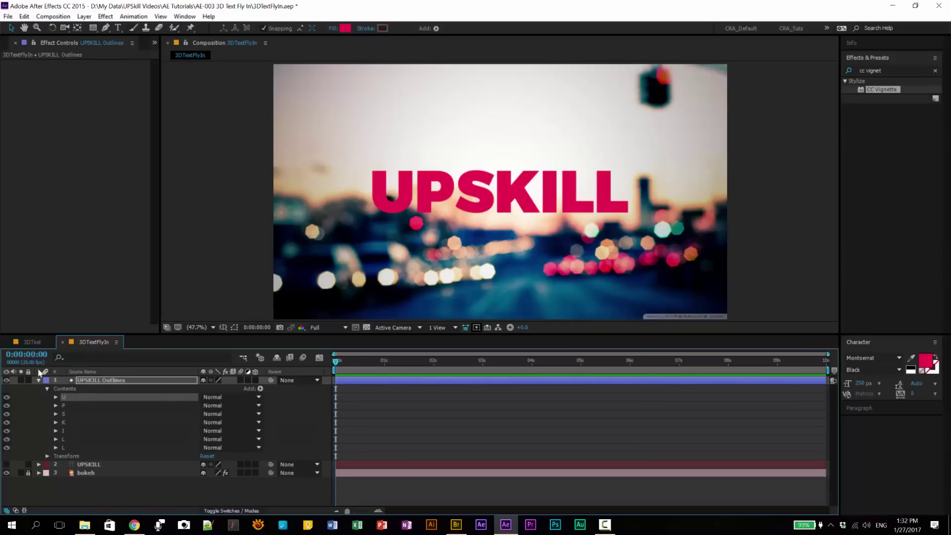
{"action": "left_click", "coordinate": [102, 380]}
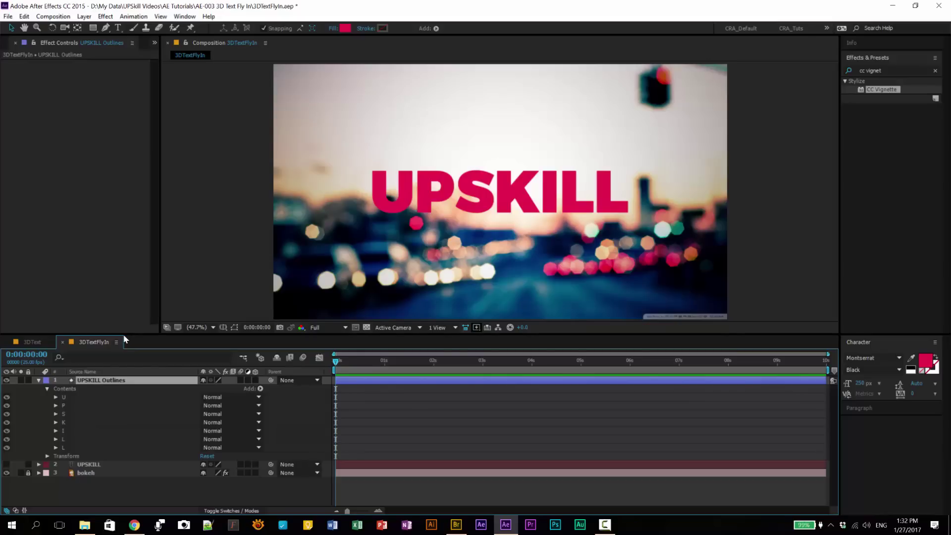
Collapse UPSKILL Outlines and duplicate it with Ctrl+D into extra copies
{"action": "left_click", "coordinate": [38, 381]}
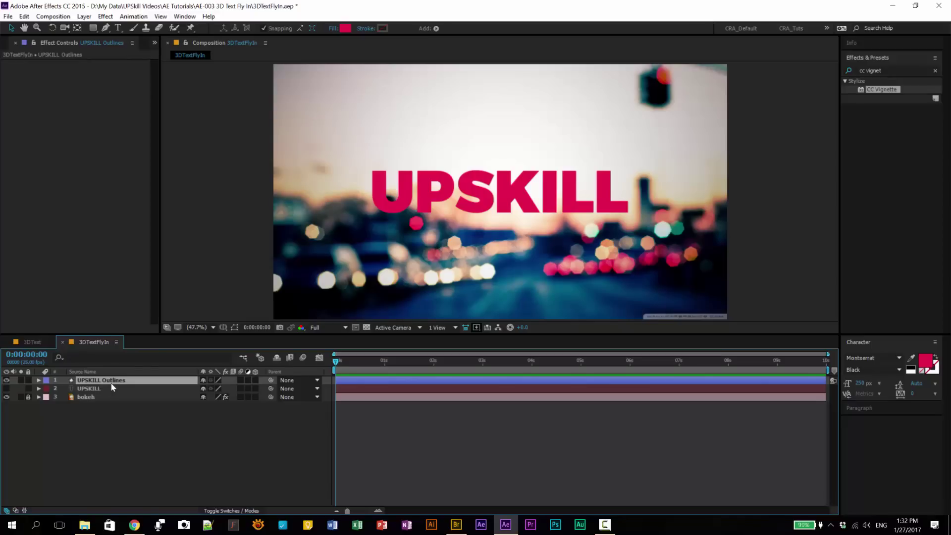
{"action": "key", "text": "ctrl+d"}
{"action": "key", "text": "ctrl+d"}
{"action": "key", "text": "ctrl+d"}
{"action": "key", "text": "ctrl+d"}
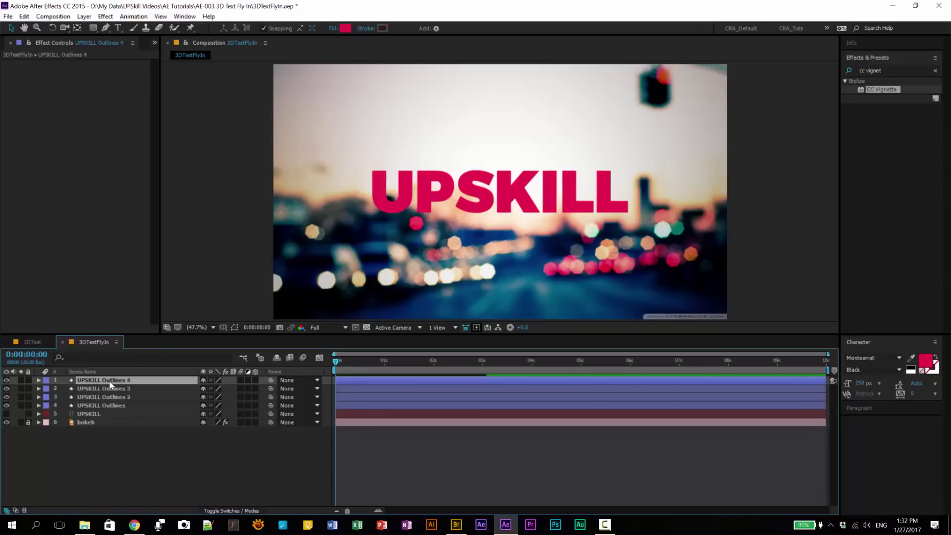
{"action": "key", "text": "ctrl+d"}
{"action": "key", "text": "ctrl+d"}
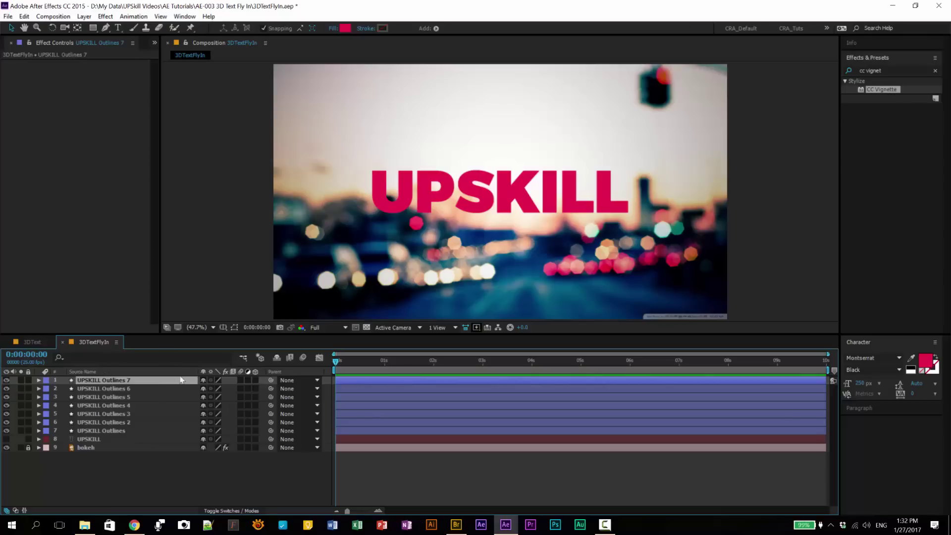
{"action": "left_click", "coordinate": [102, 473]}
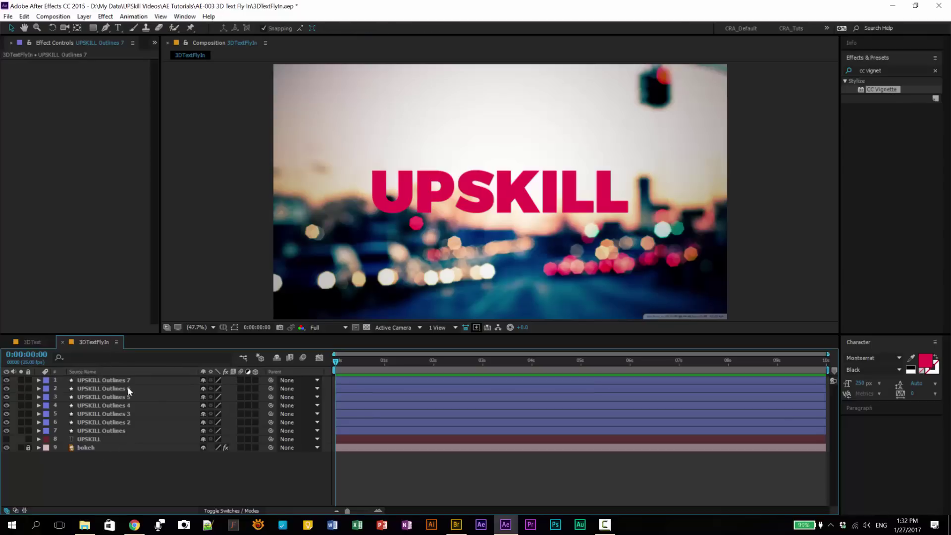
Rename the first three outline layers U, P and S
{"action": "left_click", "coordinate": [105, 431]}
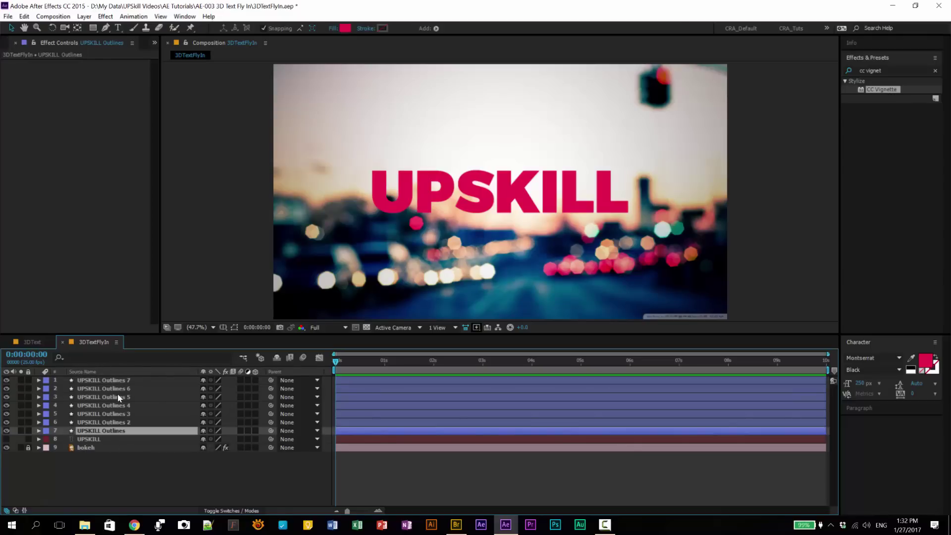
{"action": "key", "text": "Return"}
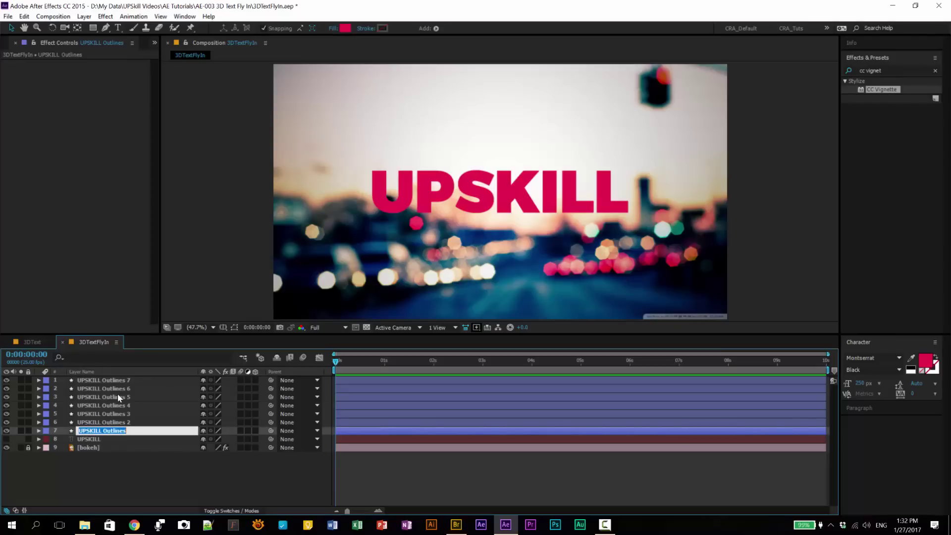
{"action": "type", "text": "U"}
{"action": "key", "text": "Return"}
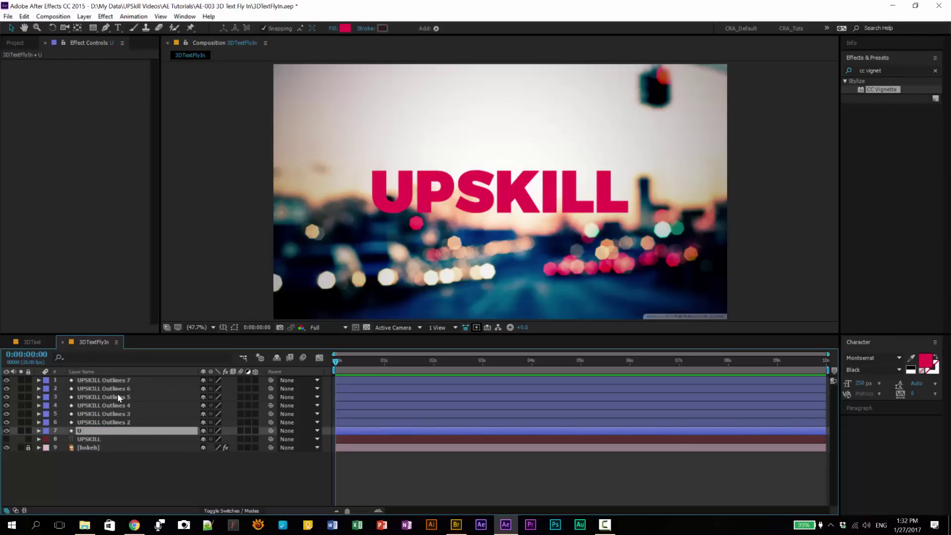
{"action": "left_click", "coordinate": [120, 422]}
{"action": "key", "text": "Return"}
{"action": "type", "text": "P"}
{"action": "key", "text": "Return"}
{"action": "left_click", "coordinate": [104, 415]}
{"action": "key", "text": "Return"}
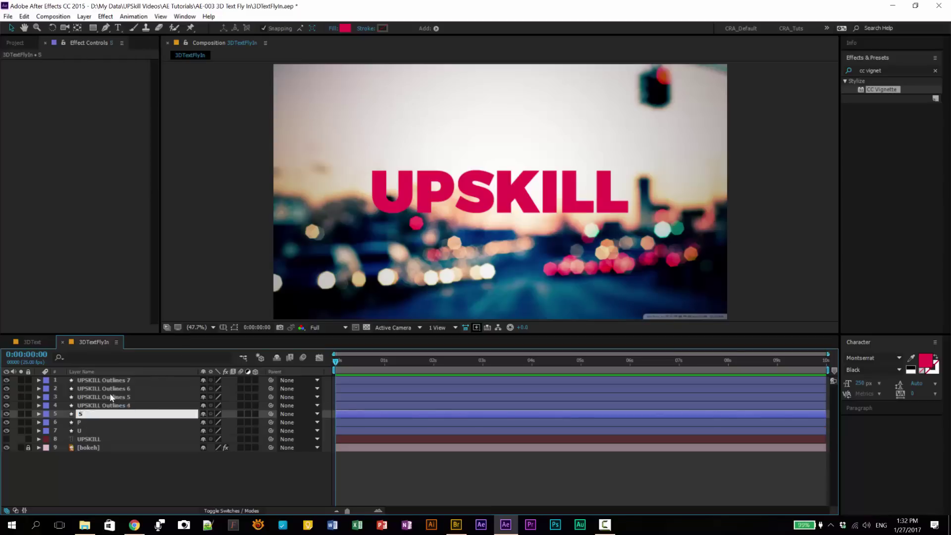
{"action": "type", "text": "S"}
Rename the remaining outline layers K, I, L and L
{"action": "left_click", "coordinate": [111, 406]}
{"action": "key", "text": "Return"}
{"action": "type", "text": "K"}
{"action": "left_click", "coordinate": [111, 397]}
{"action": "type", "text": "I"}
{"action": "key", "text": "Return"}
{"action": "left_click", "coordinate": [111, 389]}
{"action": "key", "text": "Return"}
{"action": "type", "text": "L"}
{"action": "key", "text": "Return"}
{"action": "left_click", "coordinate": [111, 380]}
{"action": "key", "text": "Return"}
{"action": "type", "text": "L"}
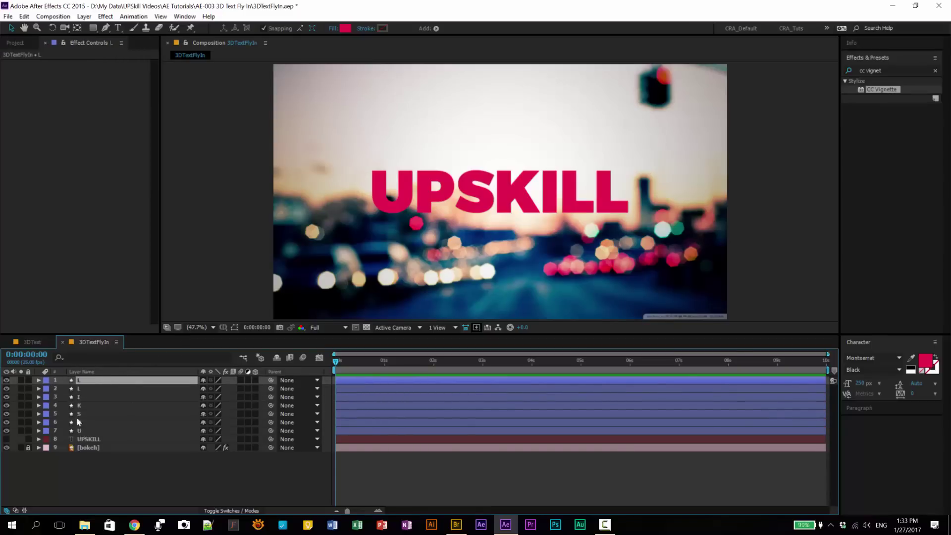
Delete the U through first L shape groups from layer 1, leaving its last L
{"action": "left_click", "coordinate": [39, 381]}
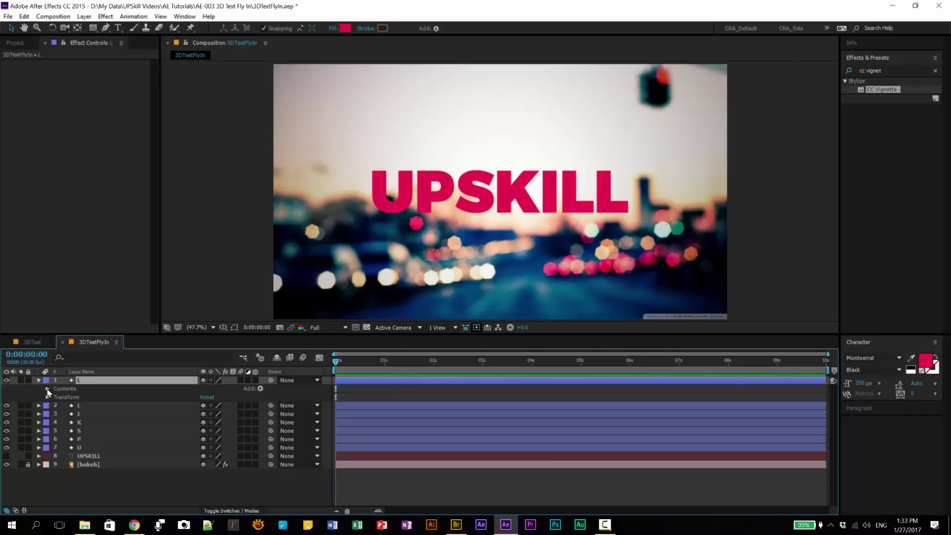
{"action": "left_click", "coordinate": [46, 389]}
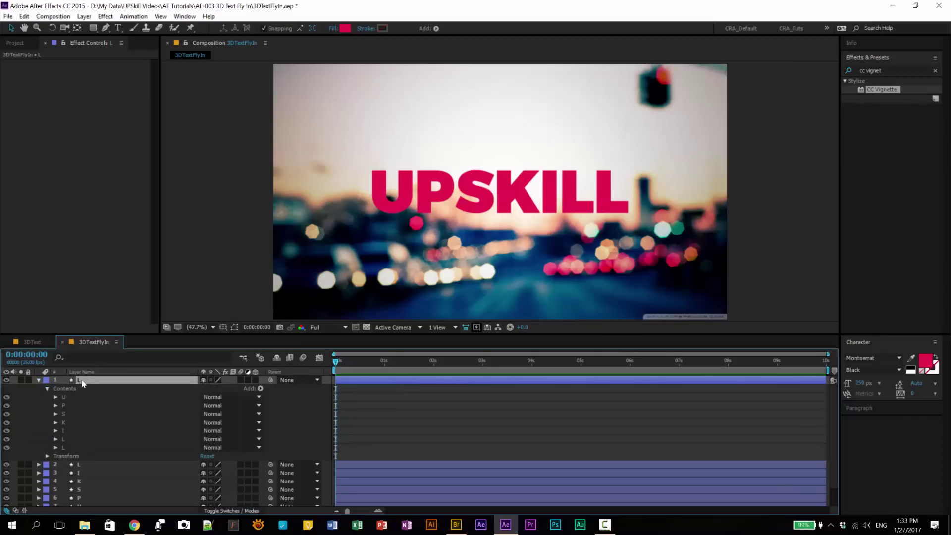
{"action": "left_click", "coordinate": [64, 395]}
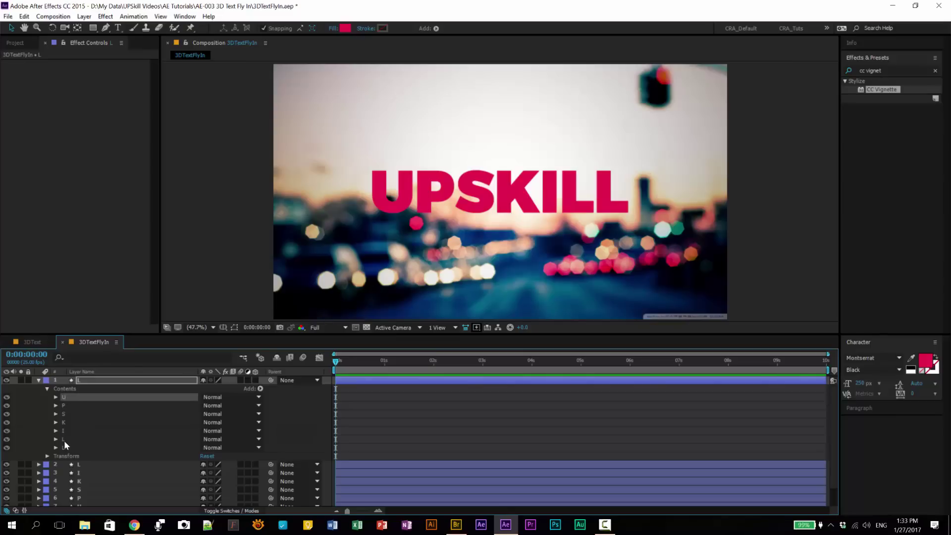
{"action": "left_click", "coordinate": [64, 439], "text": "shift"}
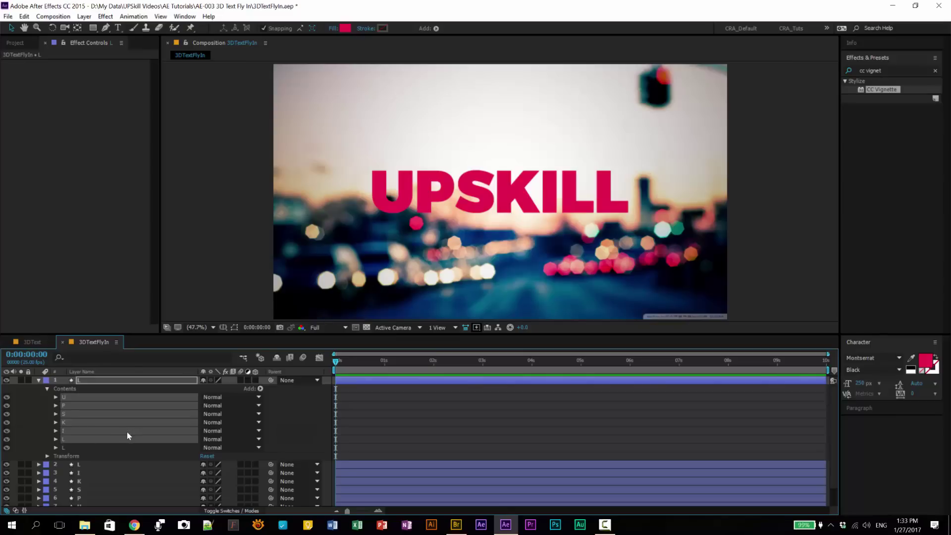
{"action": "left_click", "coordinate": [69, 397]}
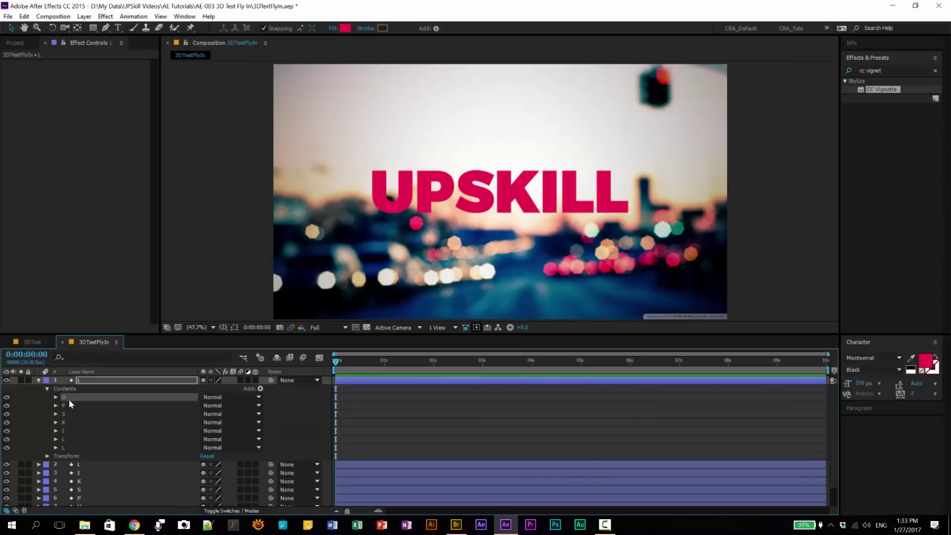
{"action": "left_click", "coordinate": [67, 440], "text": "shift"}
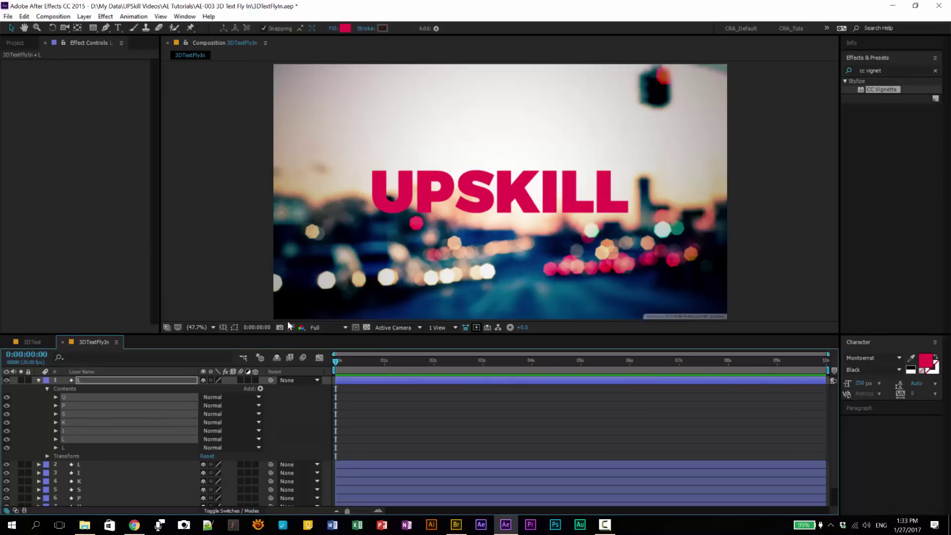
{"action": "key", "text": "Delete"}
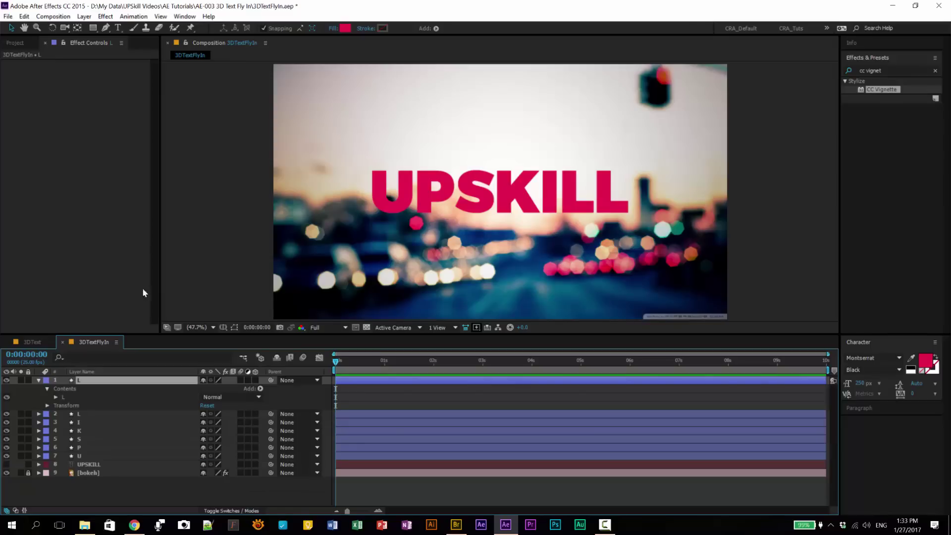
{"action": "left_click", "coordinate": [38, 380]}
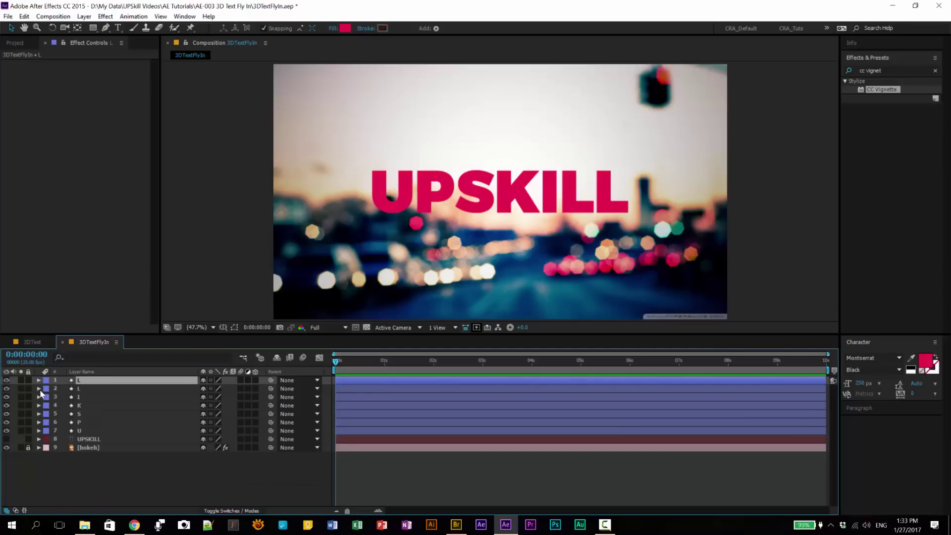
Delete the U to I groups and the duplicate L from layer 2, leaving one L
{"action": "left_click", "coordinate": [39, 389]}
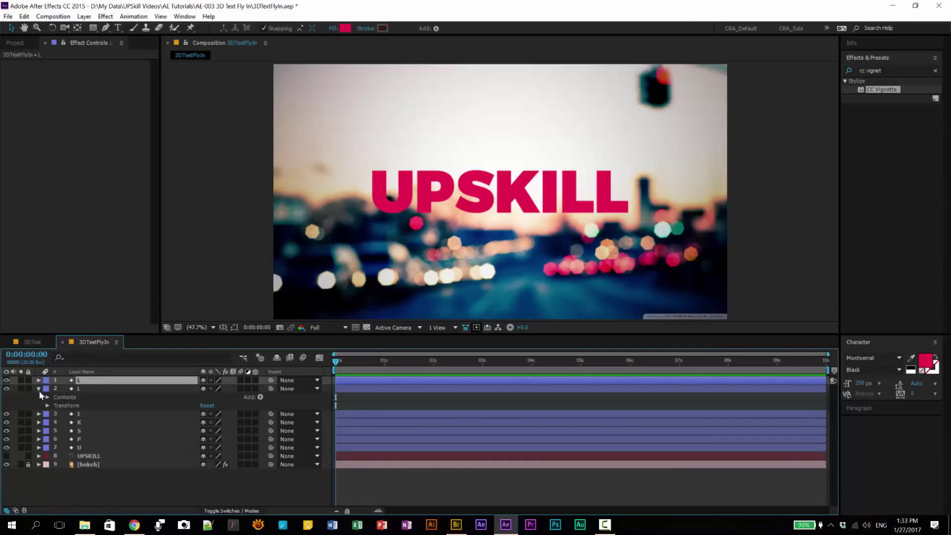
{"action": "left_click", "coordinate": [47, 398]}
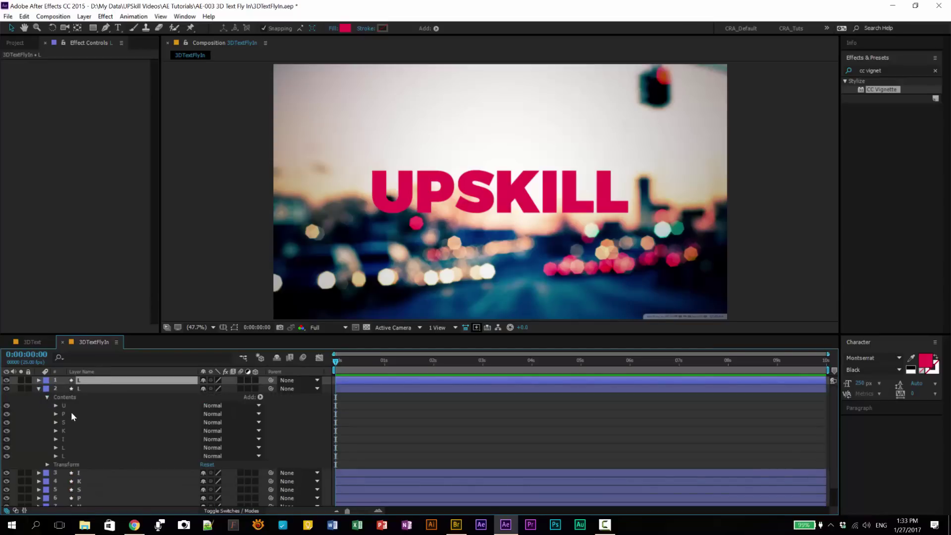
{"action": "left_click", "coordinate": [66, 405]}
{"action": "left_click", "coordinate": [66, 439], "text": "shift"}
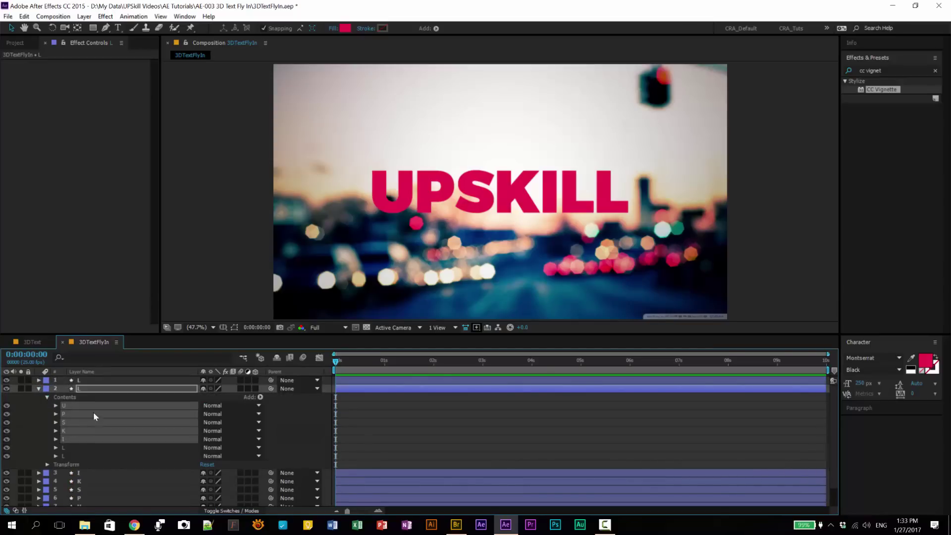
{"action": "key", "text": "Delete"}
{"action": "left_click", "coordinate": [73, 411]}
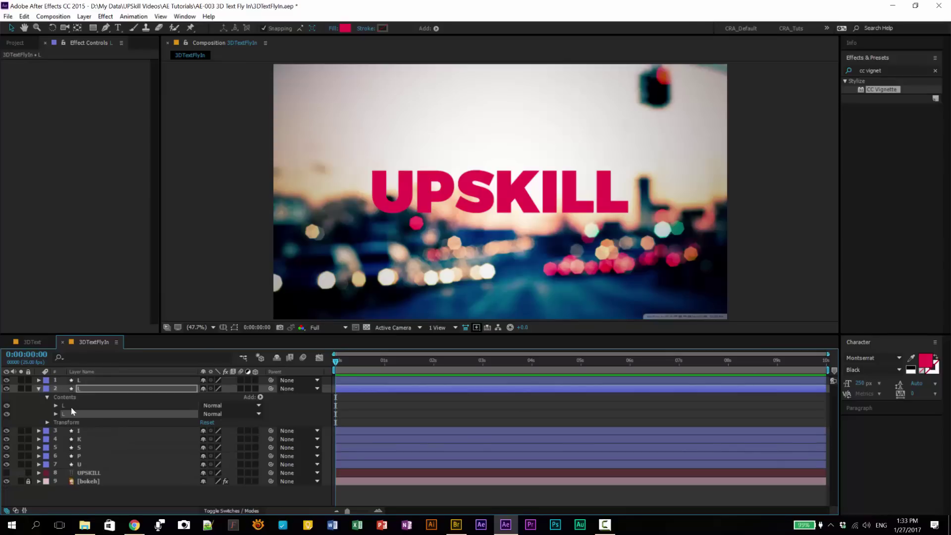
{"action": "key", "text": "Delete"}
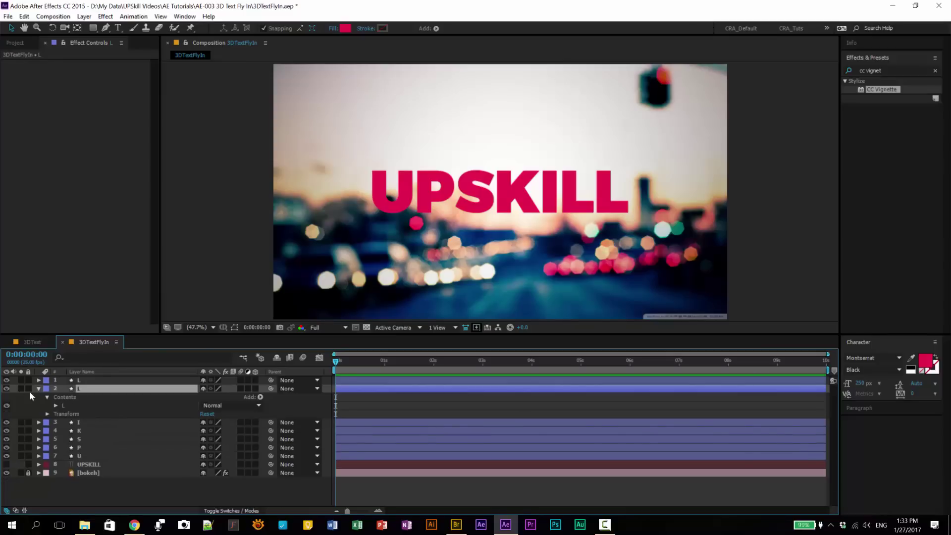
{"action": "left_click", "coordinate": [38, 388]}
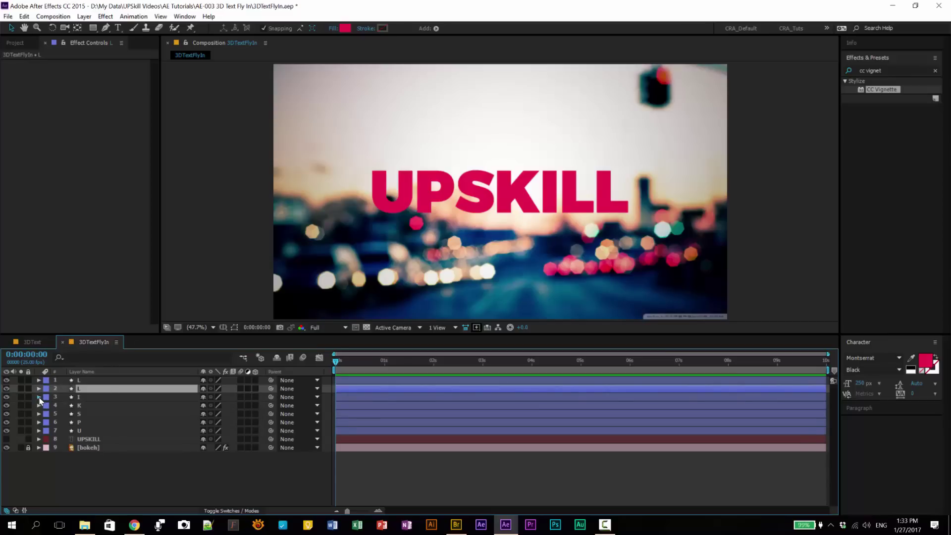
Delete the P through L shape groups from the U layer
{"action": "left_click", "coordinate": [99, 414]}
{"action": "left_click", "coordinate": [39, 422]}
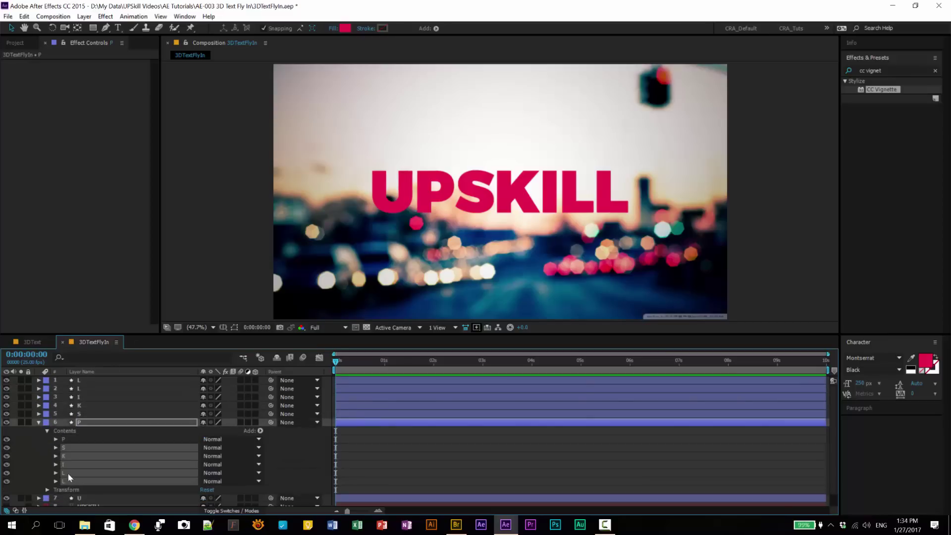
{"action": "left_click", "coordinate": [39, 422]}
{"action": "left_click", "coordinate": [39, 431]}
{"action": "left_click", "coordinate": [73, 484], "text": "shift"}
{"action": "key", "text": "Delete"}
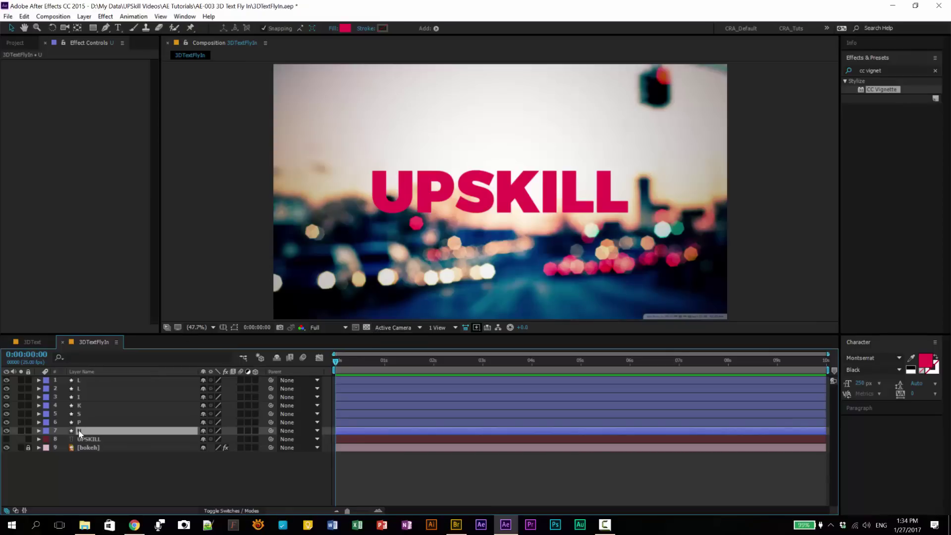
Check the L, K and U letter layers, deselect all, and enable View > Show Layer Controls
{"action": "left_click", "coordinate": [94, 380]}
{"action": "left_click", "coordinate": [87, 388]}
{"action": "left_click", "coordinate": [85, 406]}
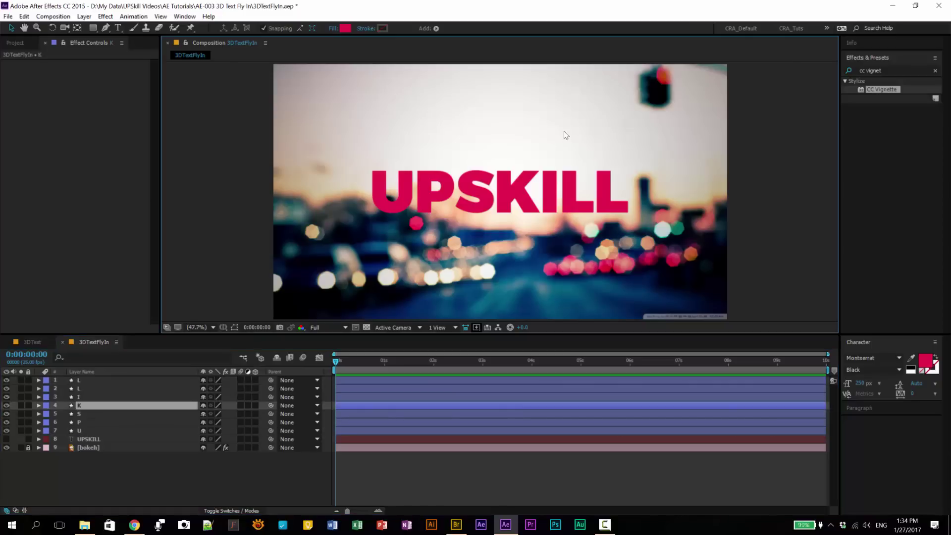
{"action": "left_click", "coordinate": [82, 430]}
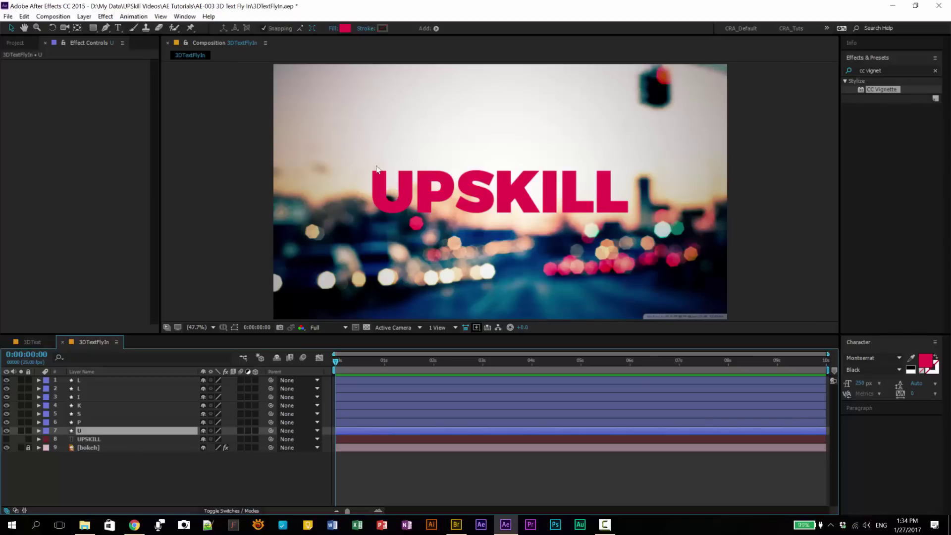
{"action": "left_click", "coordinate": [386, 210]}
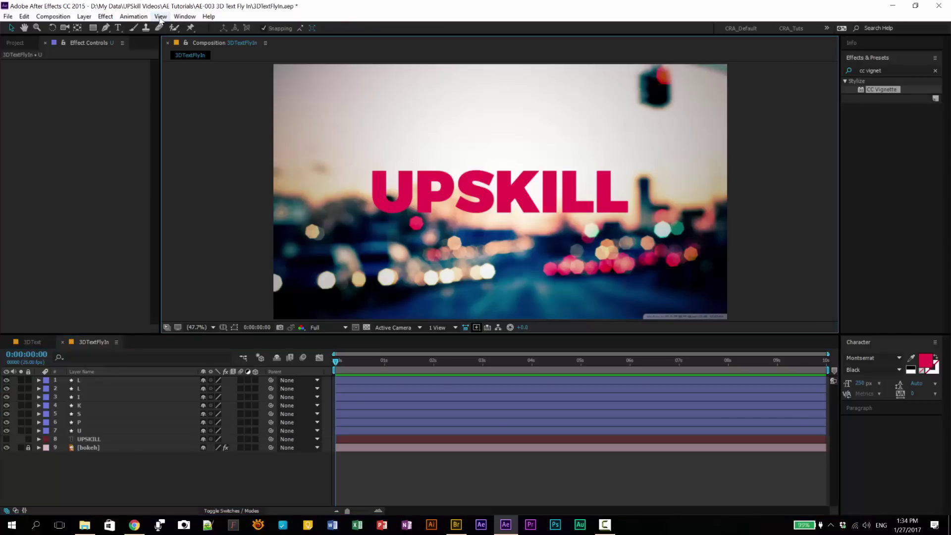
{"action": "left_click", "coordinate": [161, 17]}
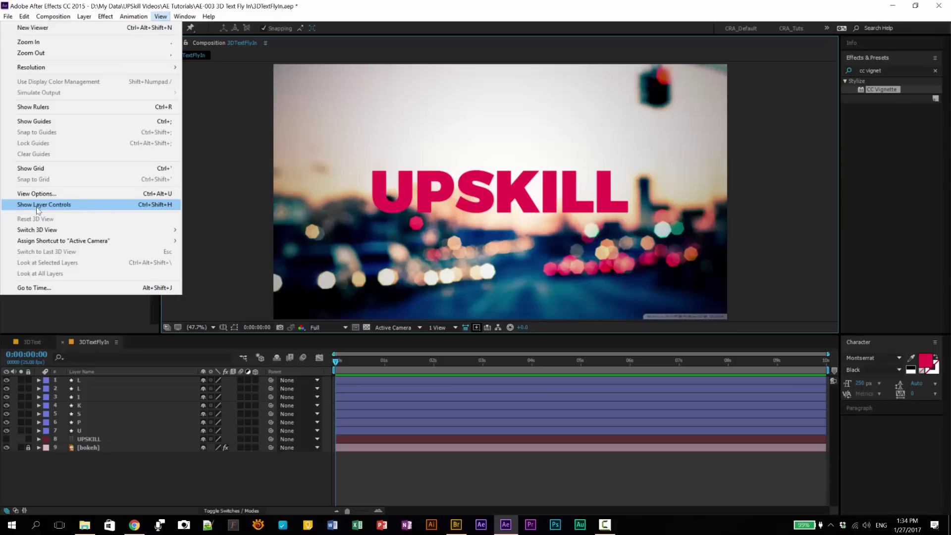
{"action": "left_click", "coordinate": [113, 204]}
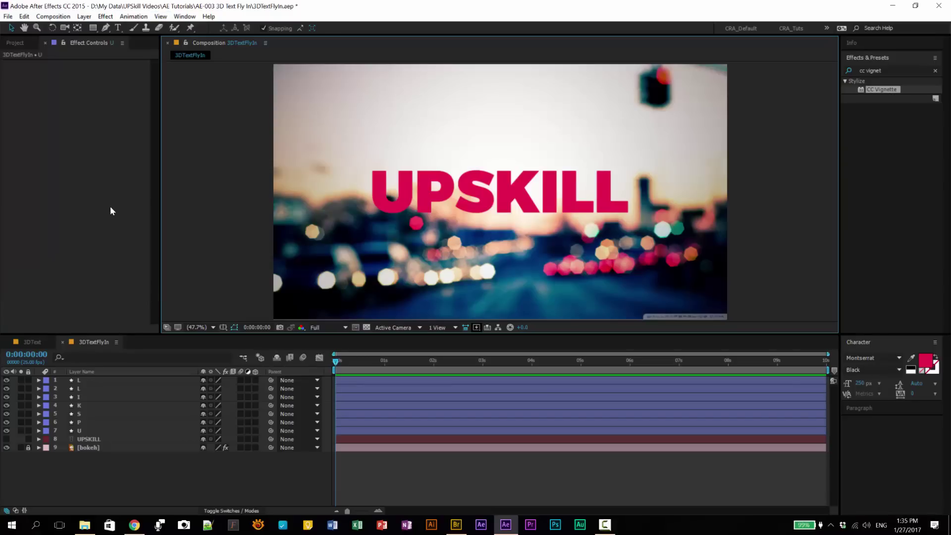
Reveal the U layer's Scale with S and scrub it to test shrinking the letter
{"action": "left_click", "coordinate": [79, 430]}
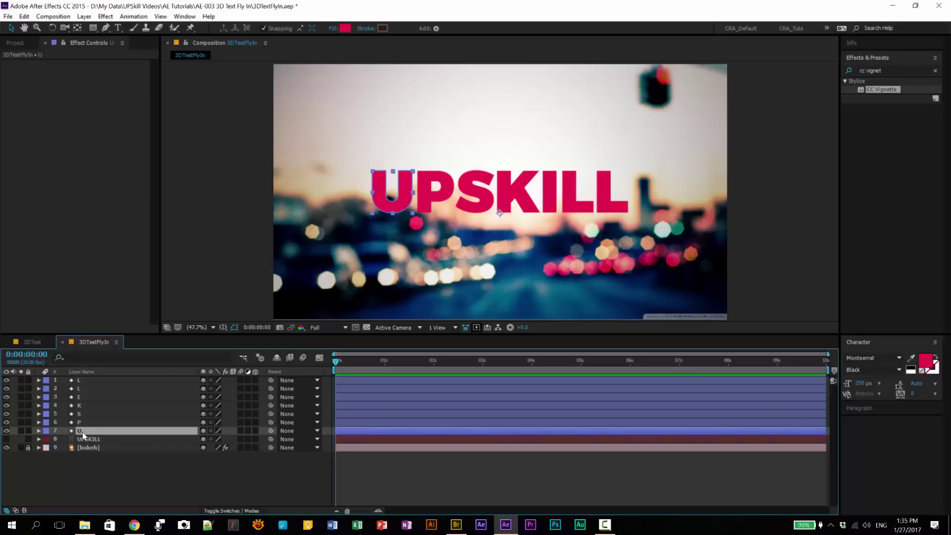
{"action": "key", "text": "s"}
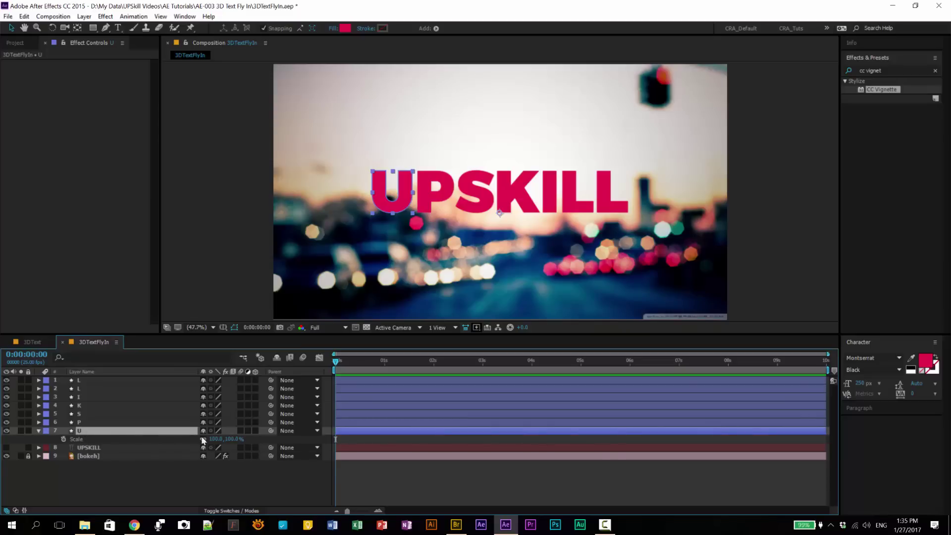
{"action": "mouse_move", "coordinate": [217, 440]}
{"action": "left_mouse_down"}
{"action": "mouse_move", "coordinate": [195, 440]}
{"action": "mouse_move", "coordinate": [225, 448]}
{"action": "mouse_move", "coordinate": [222, 438]}
{"action": "left_mouse_up"}
Move the U and P layers' anchor points to their letter centres with the Pan Behind tool
{"action": "left_click", "coordinate": [76, 28]}
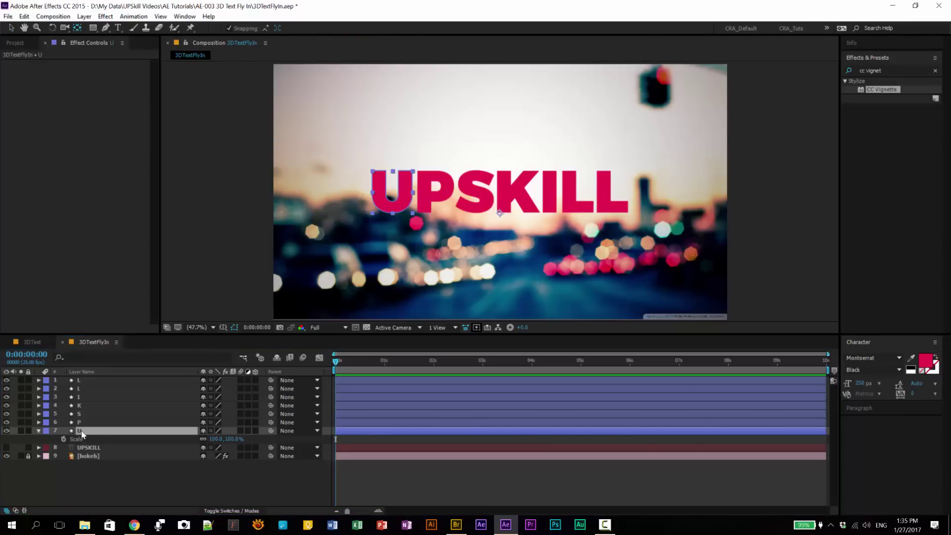
{"action": "left_click", "coordinate": [81, 435]}
{"action": "left_click", "coordinate": [500, 214]}
{"action": "left_click_drag", "start_coordinate": [499, 212], "coordinate": [393, 193]}
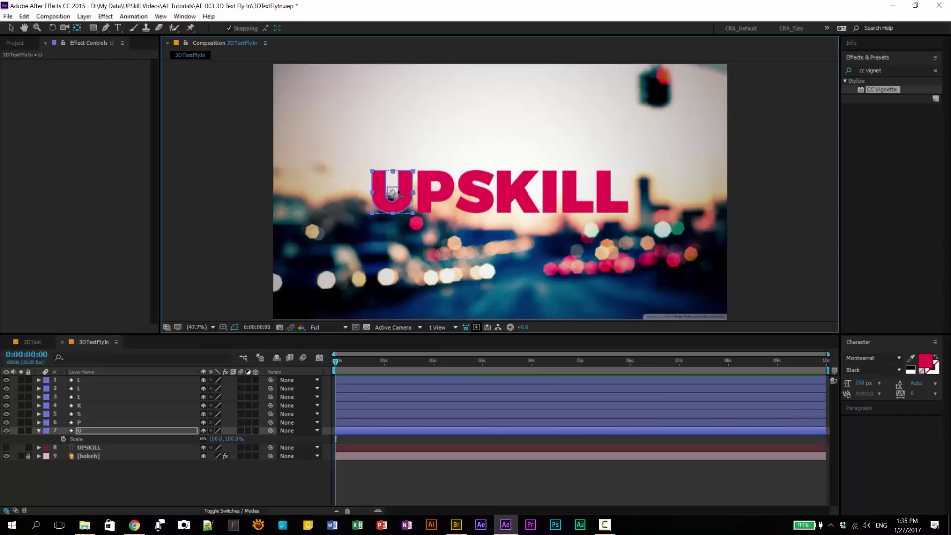
{"action": "left_click", "coordinate": [432, 198]}
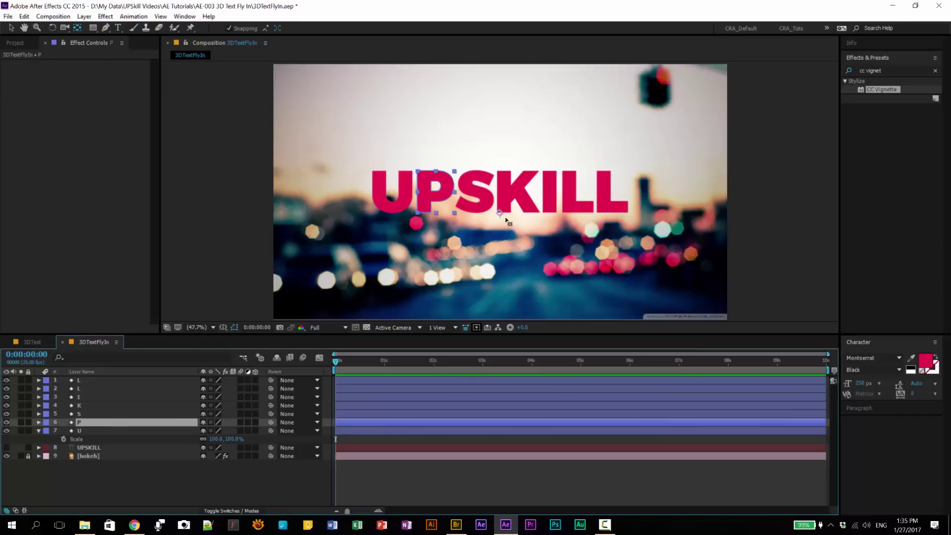
{"action": "left_click_drag", "start_coordinate": [501, 214], "coordinate": [442, 196]}
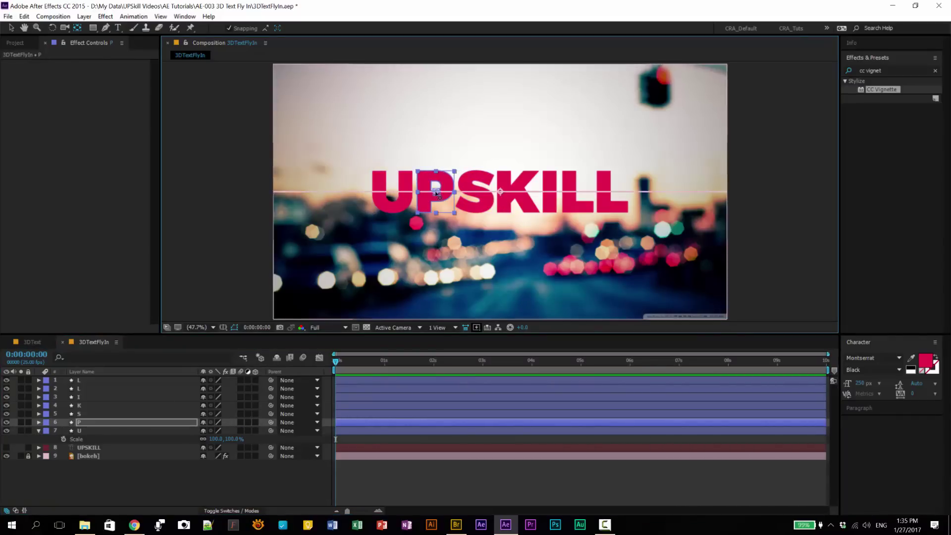
Select the S, K, I and both L letter layers in turn, then collapse the U layer
{"action": "left_click", "coordinate": [90, 414]}
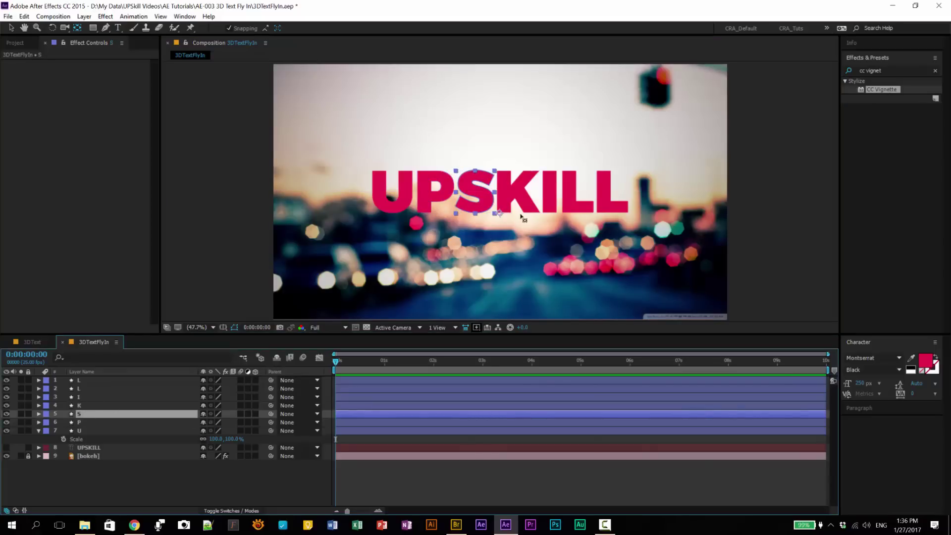
{"action": "left_click", "coordinate": [513, 200]}
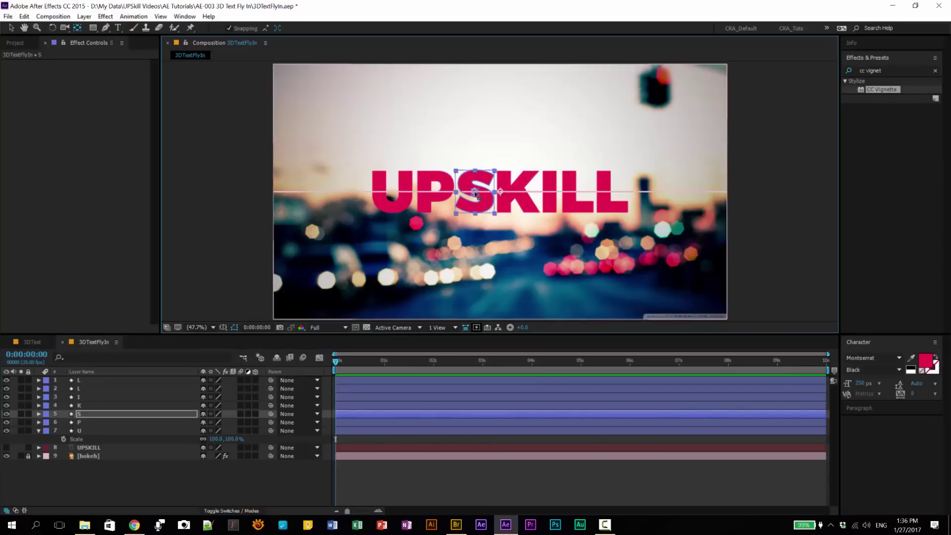
{"action": "left_click", "coordinate": [550, 194]}
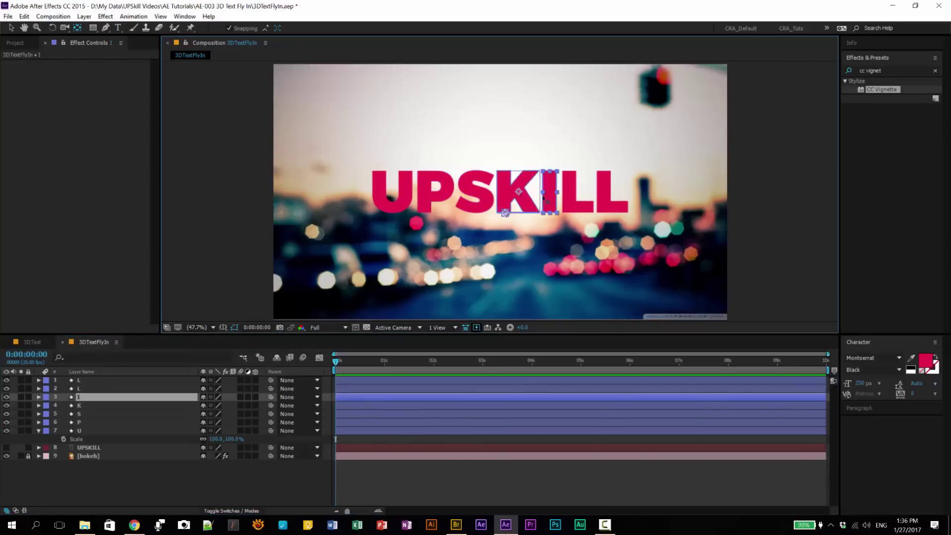
{"action": "left_click", "coordinate": [581, 193]}
{"action": "left_click", "coordinate": [613, 192]}
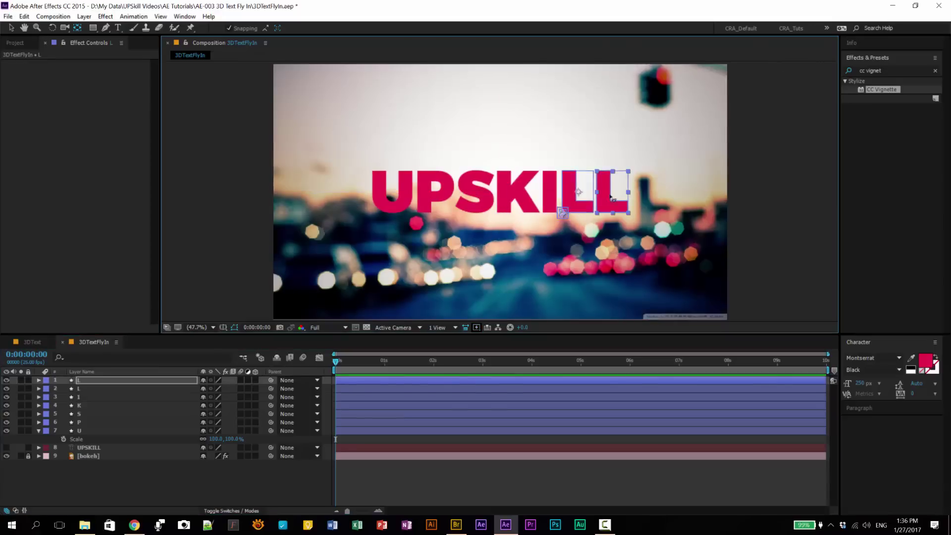
{"action": "left_click", "coordinate": [39, 431]}
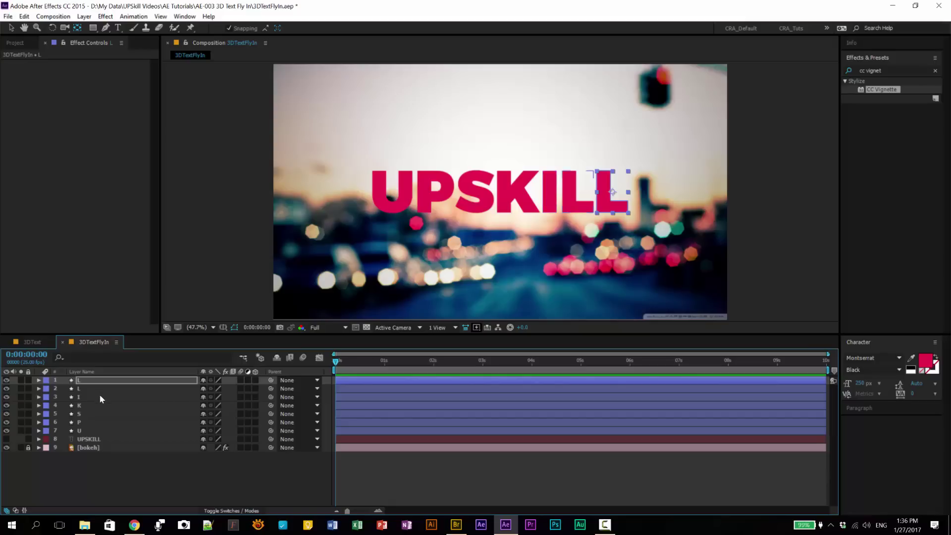
Make letter layers 1–7 3D and keyframe their Orientation at 0°, 0°, 0° at 0:00:02:00
{"action": "left_click", "coordinate": [81, 432], "text": "shift"}
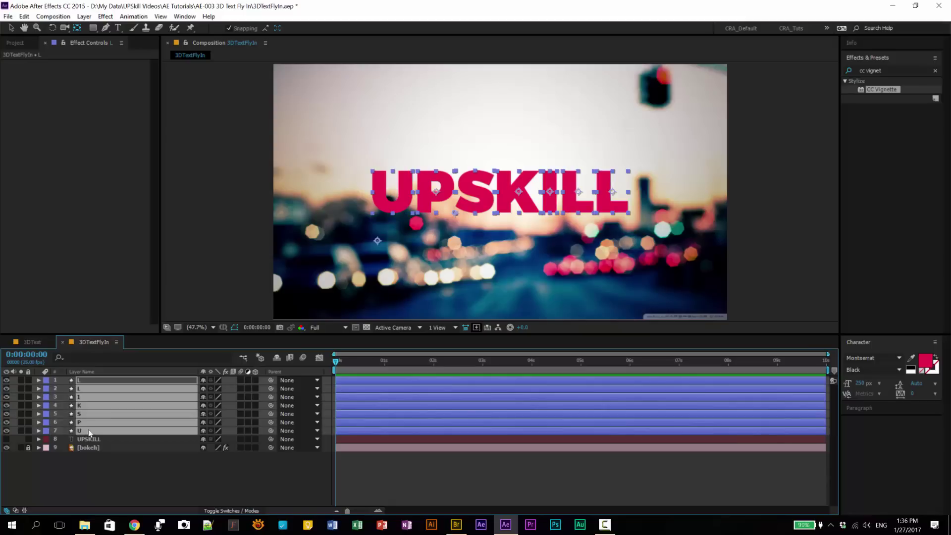
{"action": "left_click", "coordinate": [255, 380]}
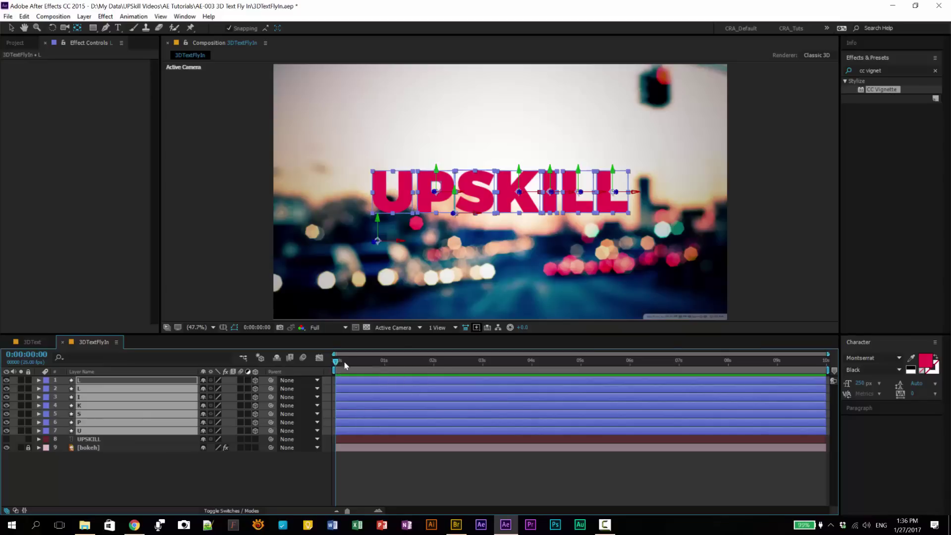
{"action": "left_click_drag", "start_coordinate": [350, 365], "coordinate": [436, 388]}
{"action": "key", "text": "r"}
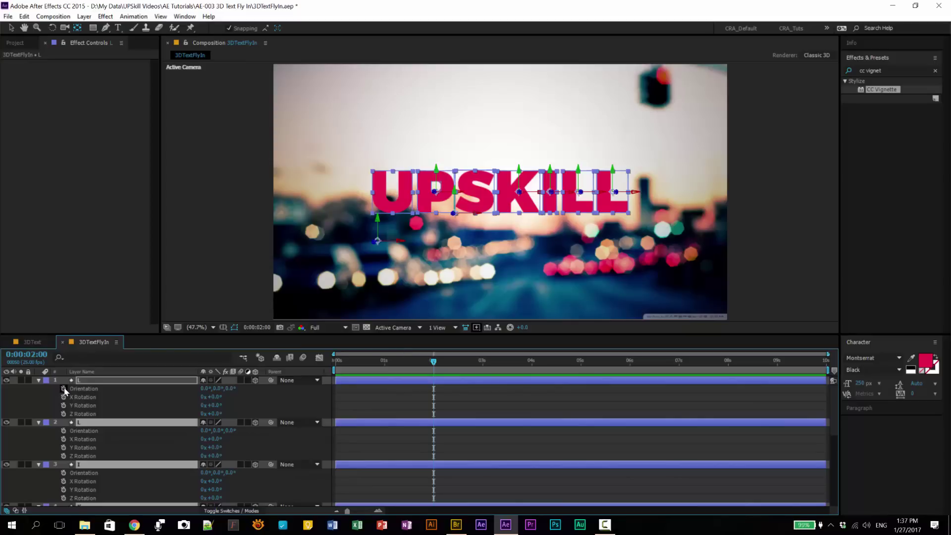
{"action": "left_click", "coordinate": [64, 389]}
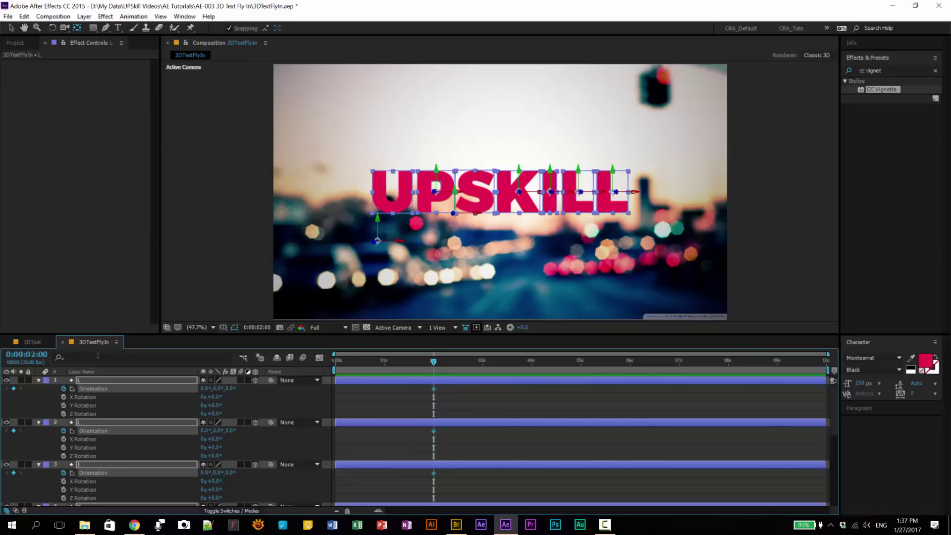
{"action": "key", "text": "ctrl+grave"}
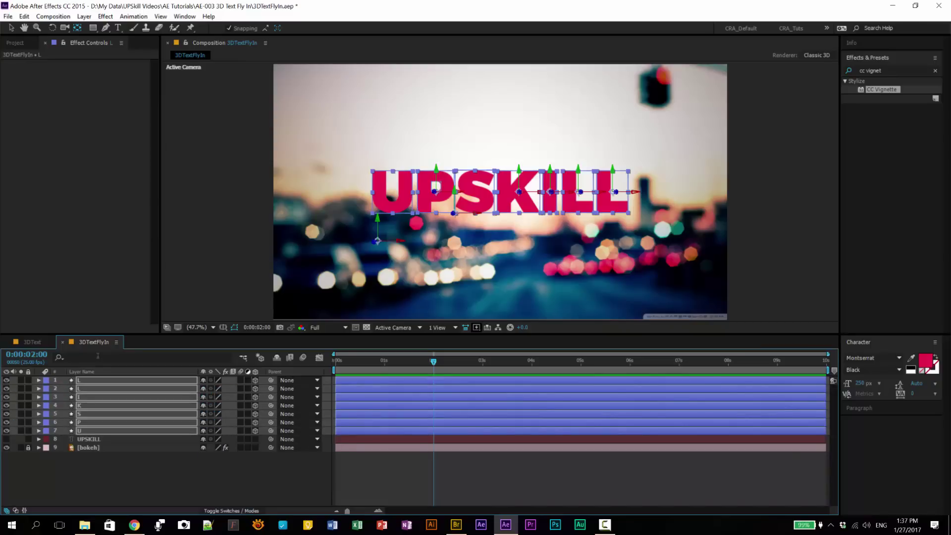
{"action": "key", "text": "u"}
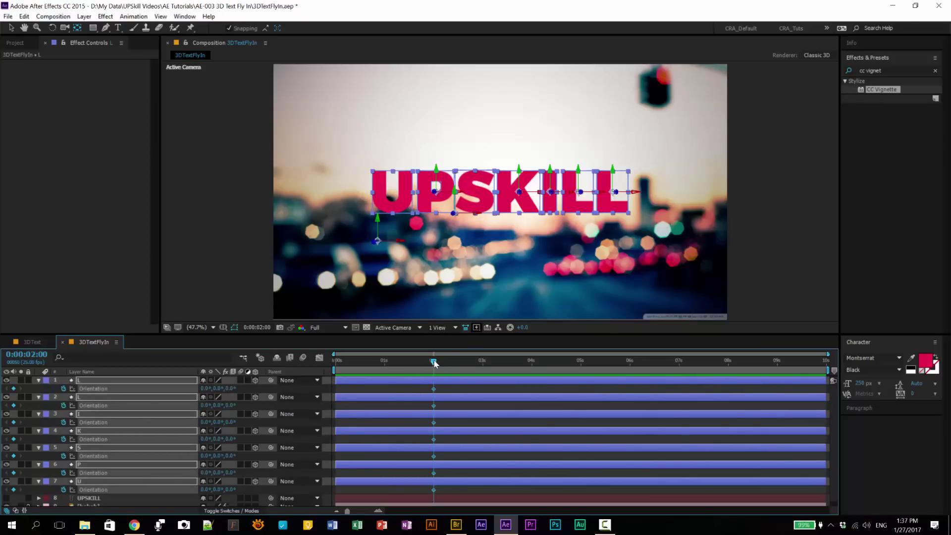
At 0:00, centre the U layer's anchor on its letter and tumble U into a scrambled starting orientation
{"action": "left_click_drag", "start_coordinate": [434, 364], "coordinate": [315, 383]}
{"action": "left_click", "coordinate": [53, 29]}
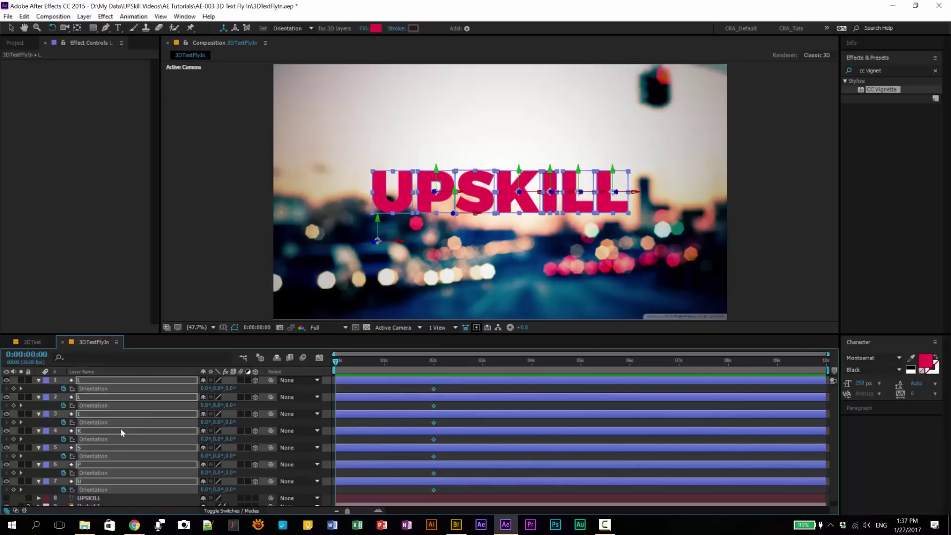
{"action": "left_click", "coordinate": [89, 500]}
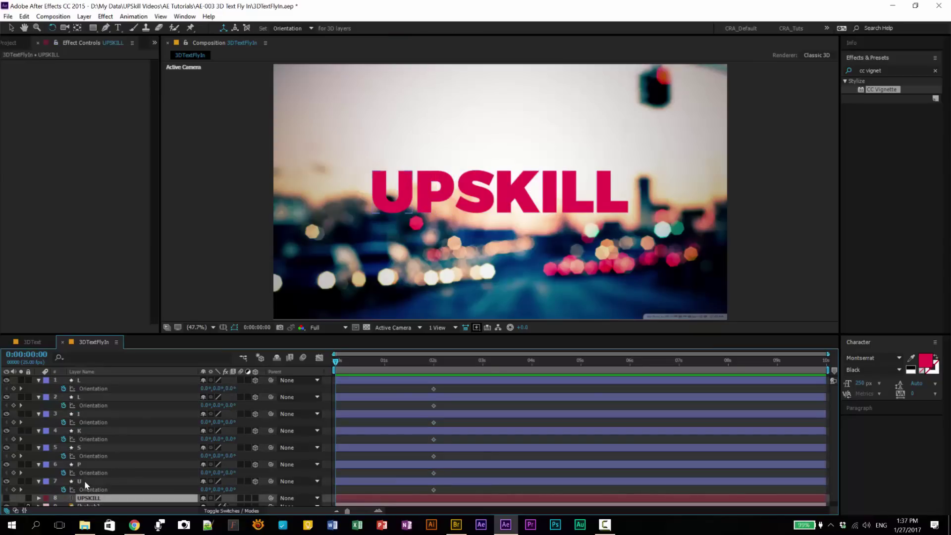
{"action": "left_click", "coordinate": [84, 480]}
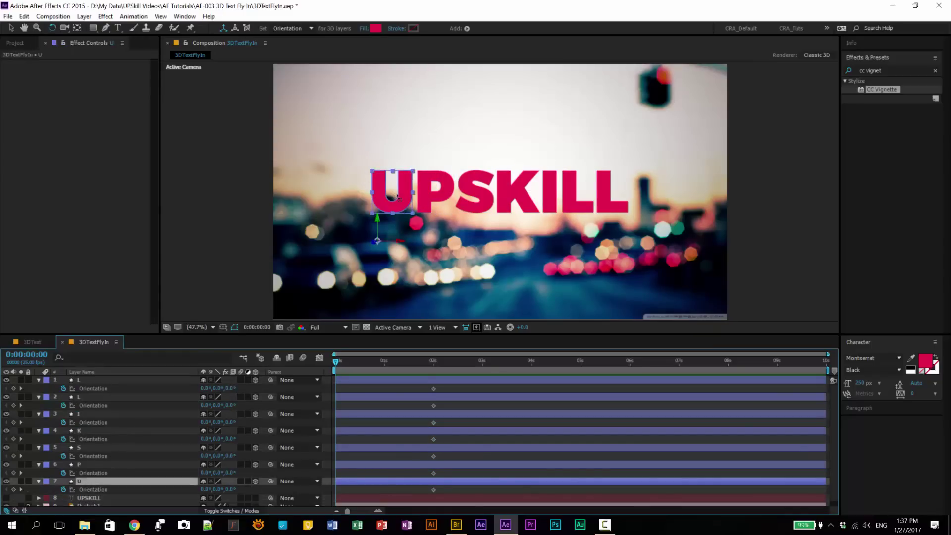
{"action": "left_click_drag", "start_coordinate": [397, 202], "coordinate": [388, 200]}
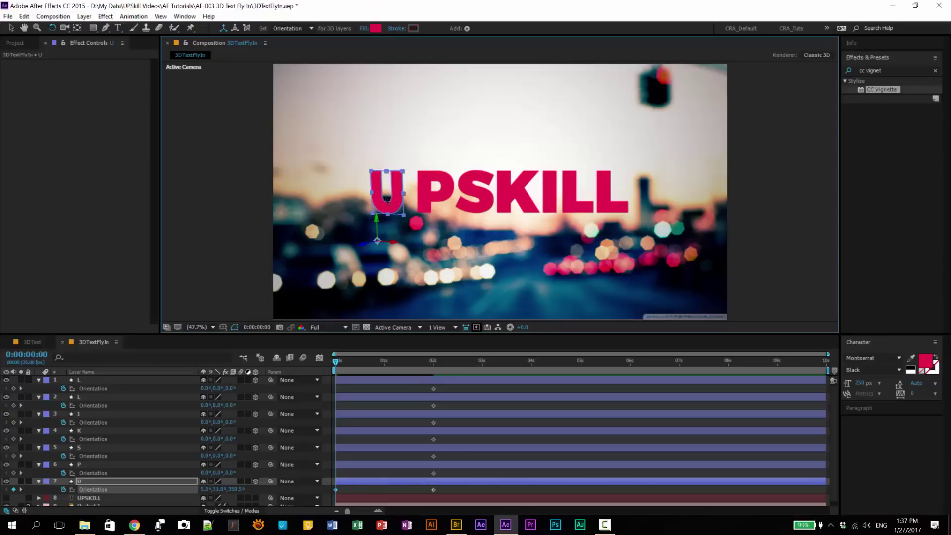
{"action": "key", "text": "ctrl+z"}
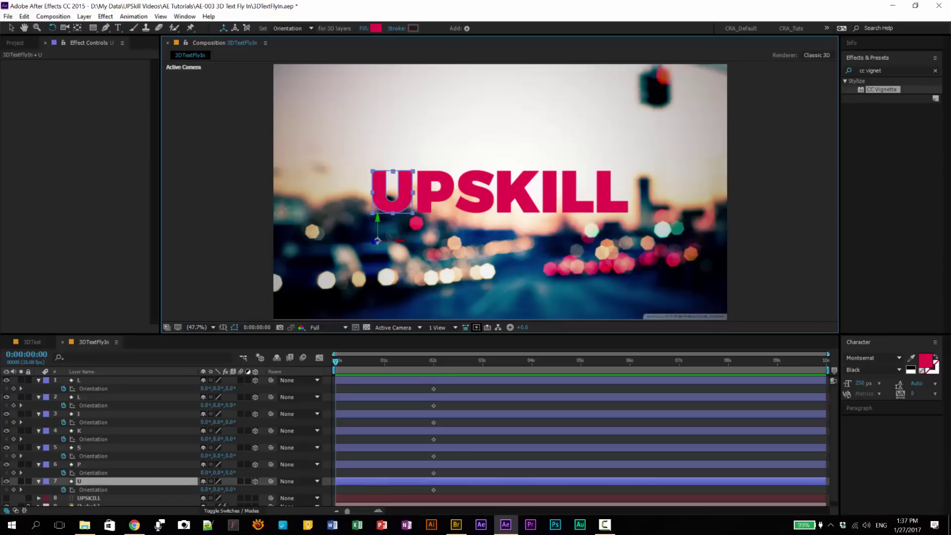
{"action": "key", "text": "y"}
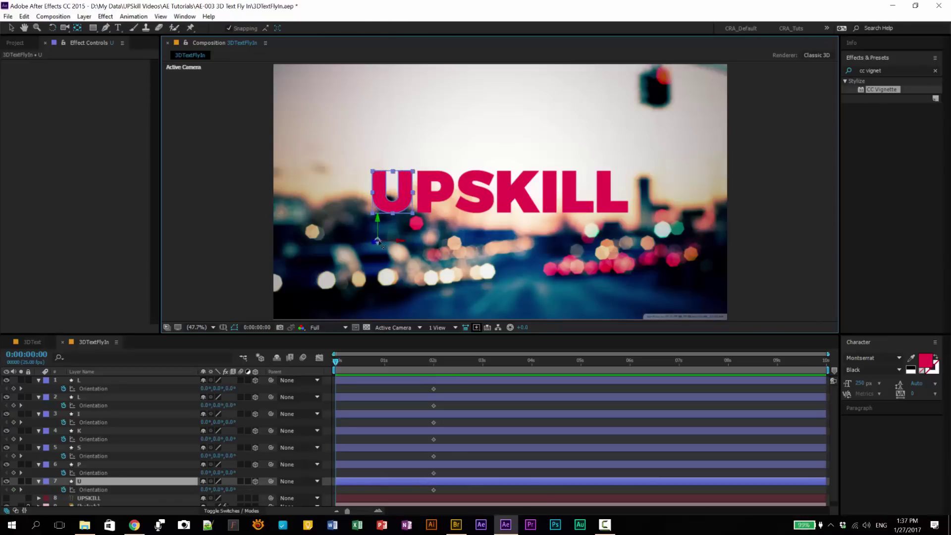
{"action": "left_click_drag", "start_coordinate": [381, 244], "coordinate": [392, 194]}
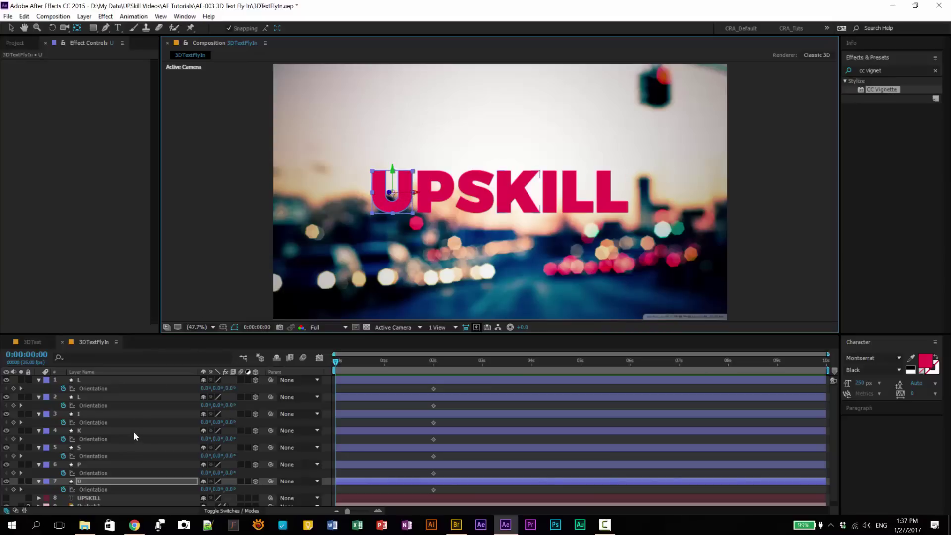
{"action": "key", "text": "w"}
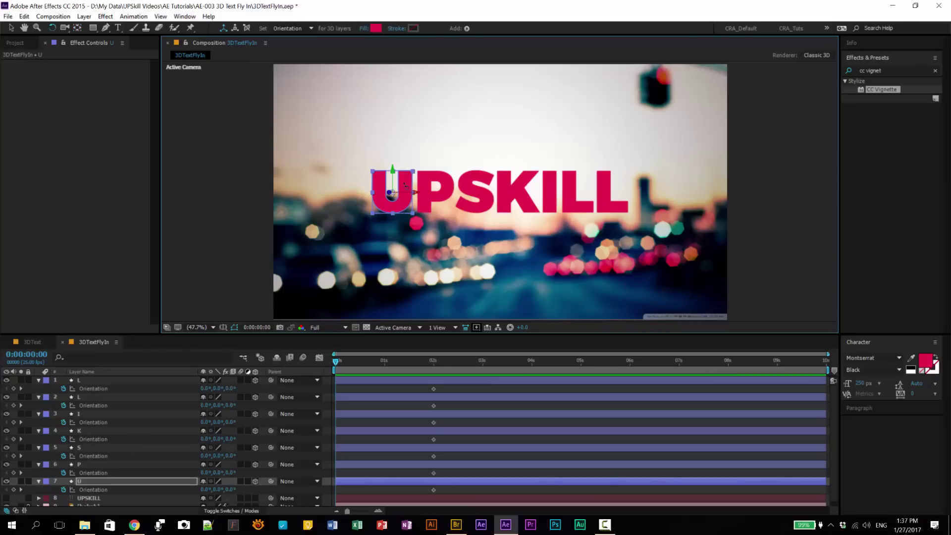
{"action": "left_click_drag", "start_coordinate": [405, 185], "coordinate": [484, 187]}
Tumble the P letter, then re-centre the S anchor and tumble S into a scrambled pose
{"action": "left_click", "coordinate": [86, 464]}
{"action": "left_click", "coordinate": [86, 448]}
{"action": "key", "text": "ctrl+z"}
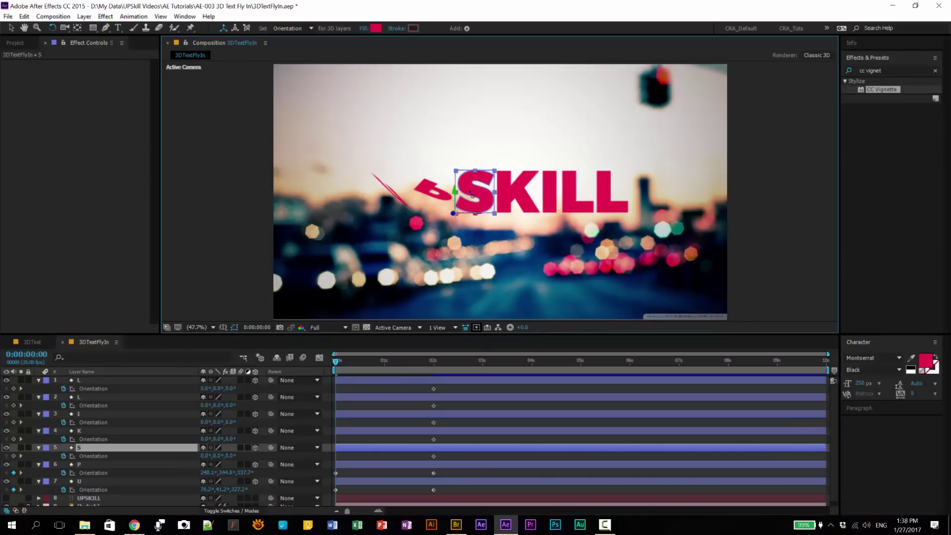
{"action": "key", "text": "y"}
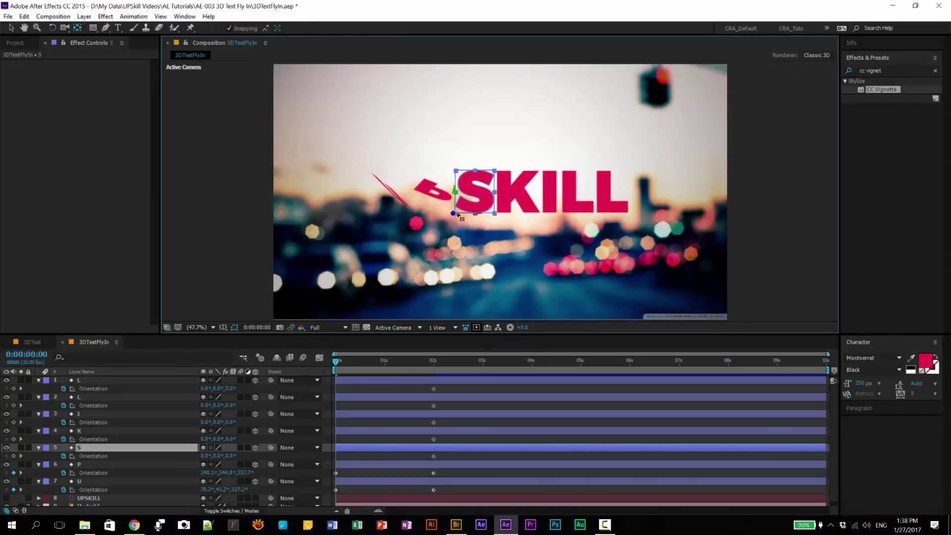
{"action": "left_click_drag", "start_coordinate": [468, 211], "coordinate": [474, 193]}
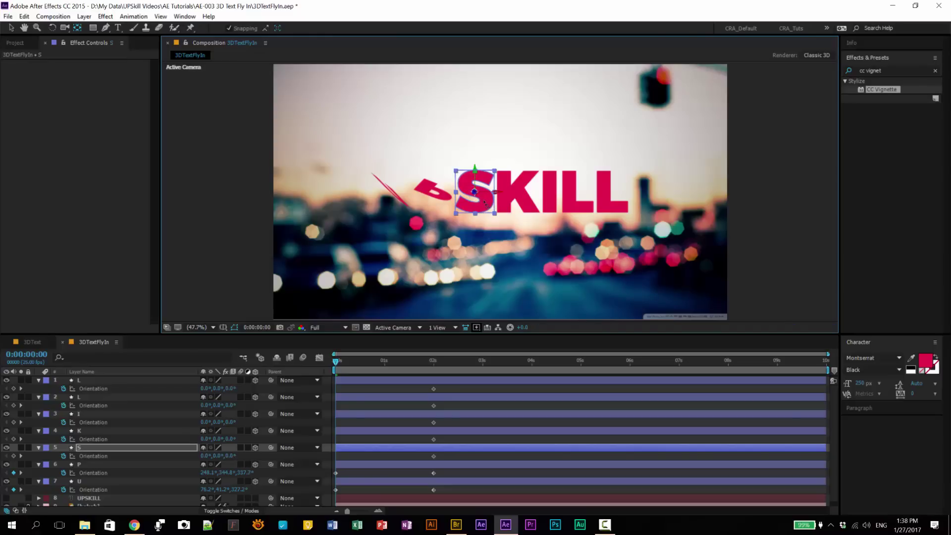
{"action": "key", "text": "w"}
{"action": "left_click_drag", "start_coordinate": [489, 186], "coordinate": [530, 185]}
Tumble the K, I and both L letters in 3D, then scrub to preview them spinning into UPSKILL
{"action": "left_click", "coordinate": [547, 173]}
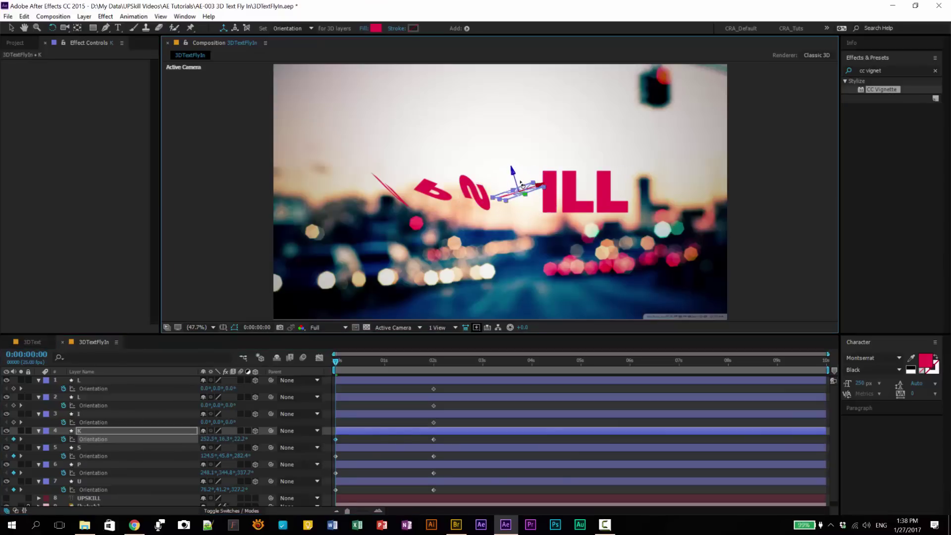
{"action": "left_click_drag", "start_coordinate": [520, 184], "coordinate": [564, 224]}
{"action": "left_click", "coordinate": [92, 422]}
{"action": "left_click", "coordinate": [117, 398]}
{"action": "left_click", "coordinate": [92, 388]}
{"action": "left_click_drag", "start_coordinate": [611, 191], "coordinate": [622, 205]}
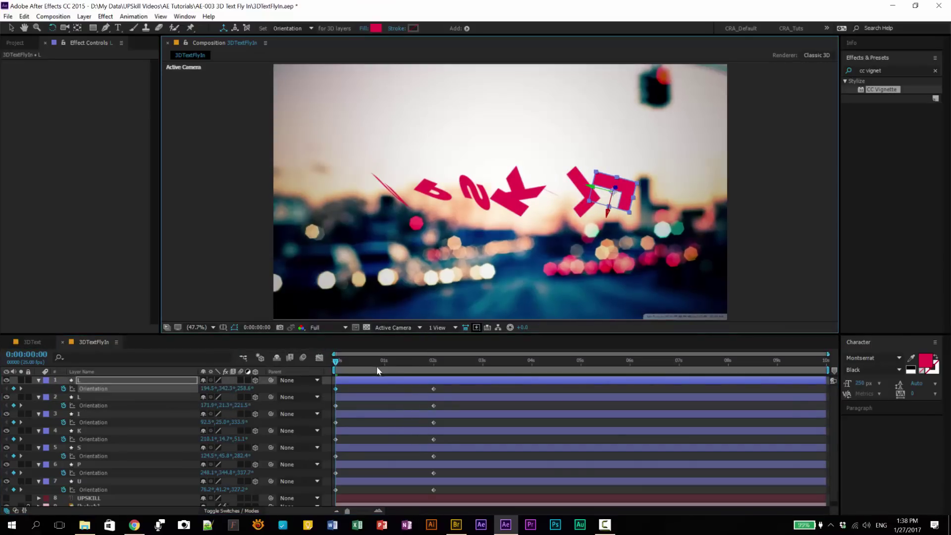
{"action": "left_click_drag", "start_coordinate": [335, 365], "coordinate": [326, 494]}
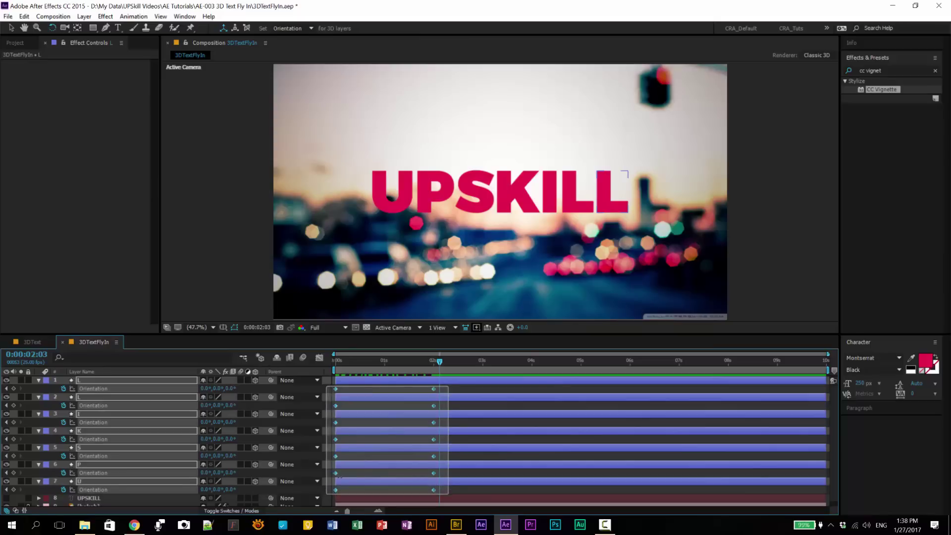
Apply Easy Ease to all seven letters' Orientation keyframes and park the playhead at 2 seconds
{"action": "right_click", "coordinate": [434, 389]}
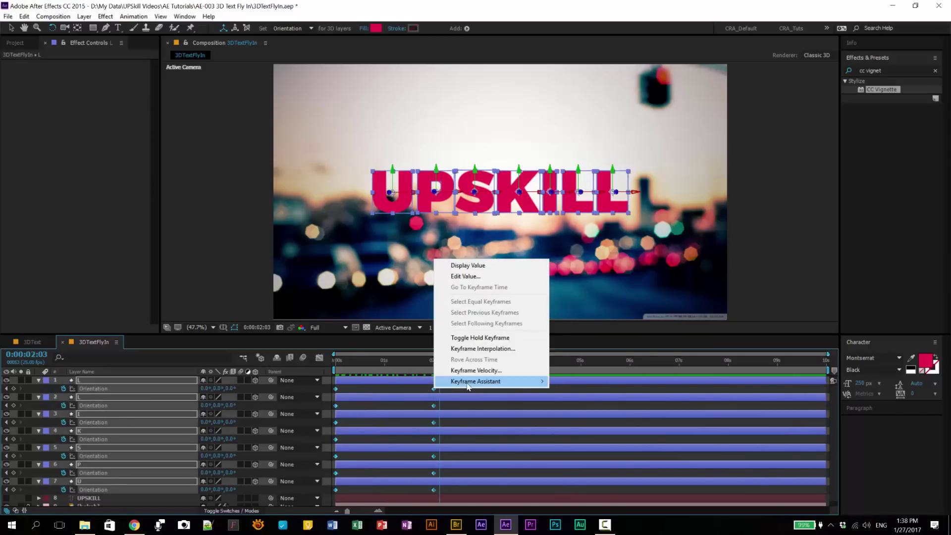
{"action": "mouse_move", "coordinate": [465, 383]}
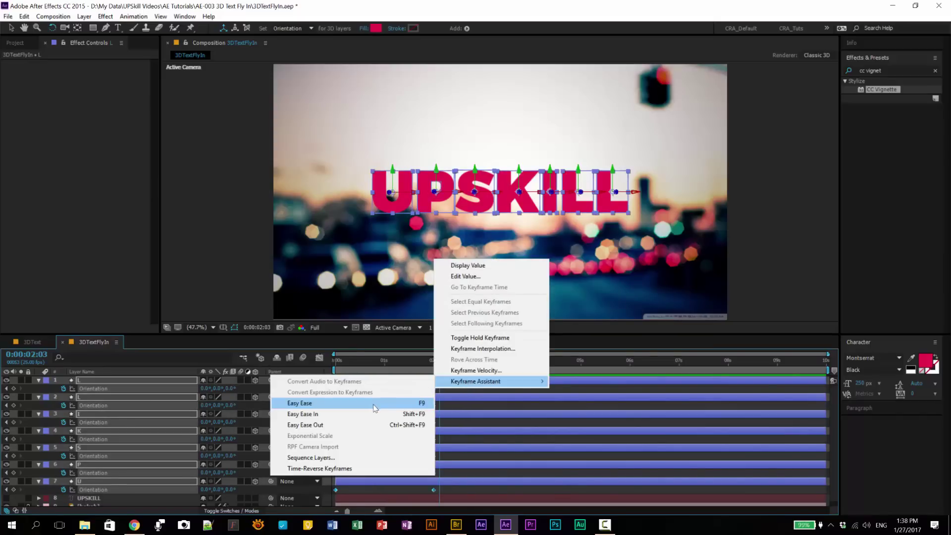
{"action": "left_click", "coordinate": [414, 403]}
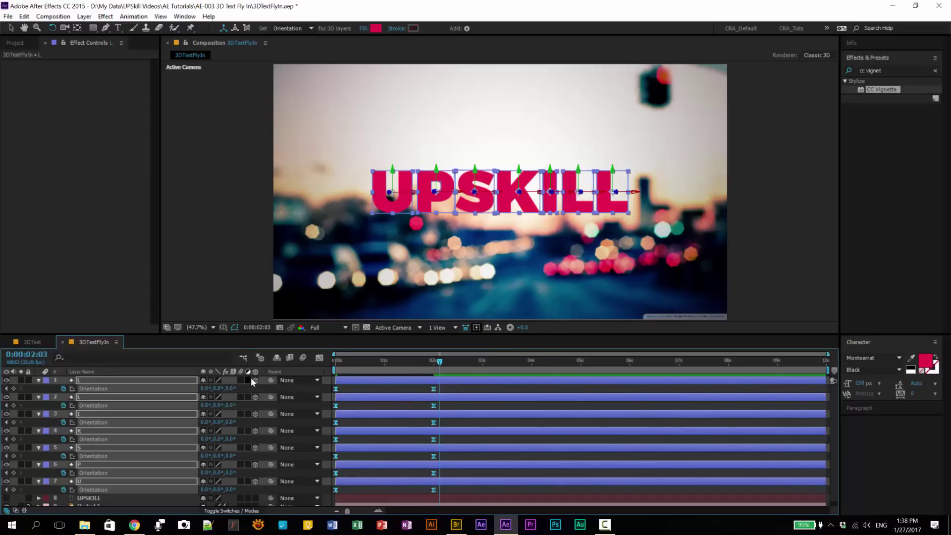
{"action": "left_click_drag", "start_coordinate": [440, 360], "coordinate": [430, 361]}
Keyframe all letters' Position at 2 seconds and push their starting Z back to -1369 at 0:00
{"action": "key", "text": "p"}
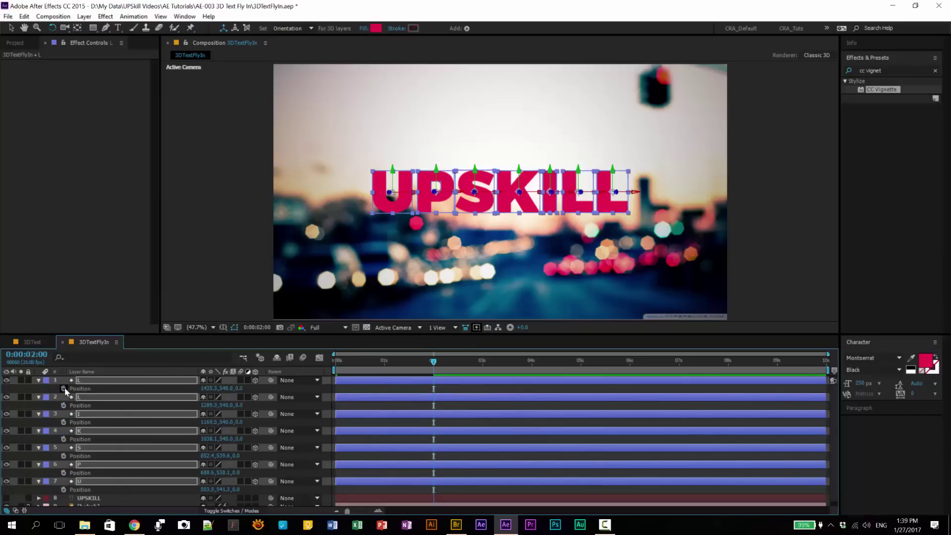
{"action": "left_click", "coordinate": [63, 389]}
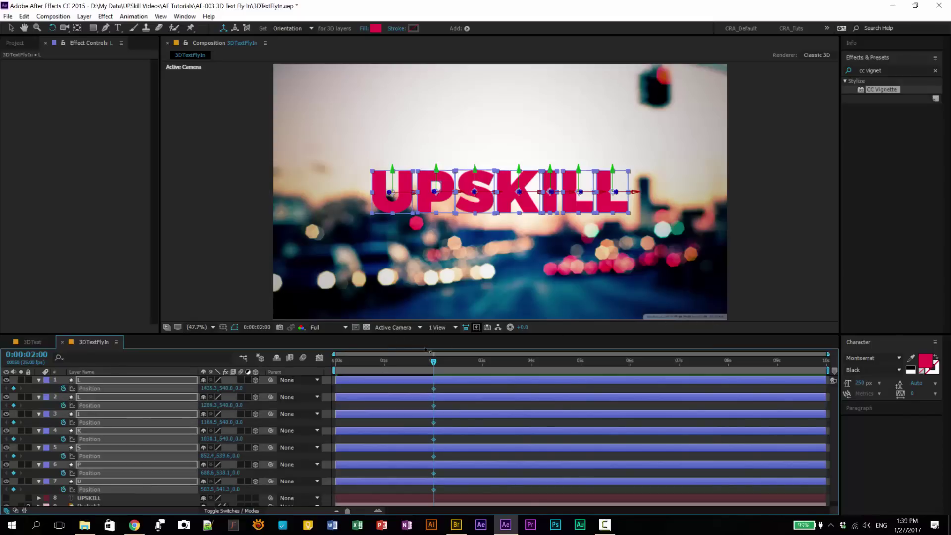
{"action": "left_click_drag", "start_coordinate": [434, 364], "coordinate": [325, 370]}
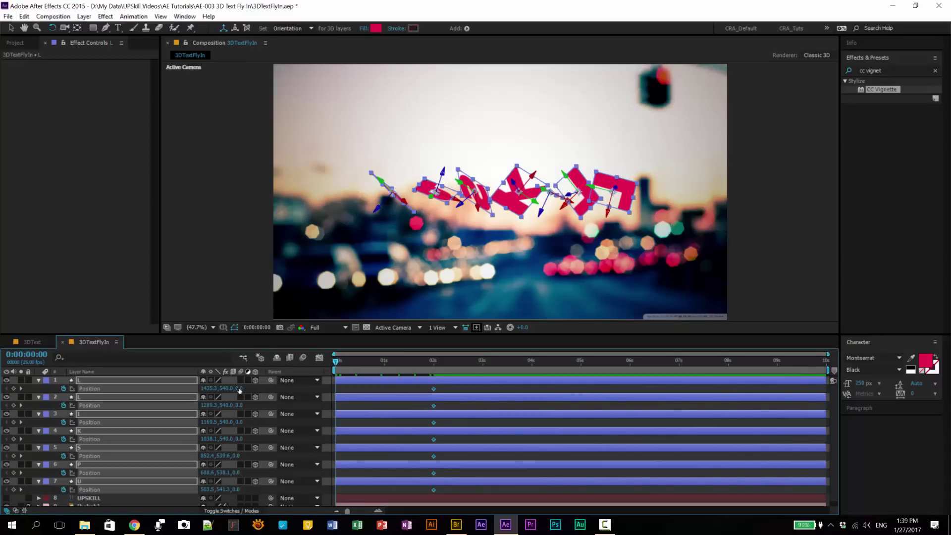
{"action": "left_click_drag", "start_coordinate": [238, 388], "coordinate": [218, 389]}
Apply Easy Ease to the 2-second Position keyframes and scrub to check the letters' flight
{"action": "left_click_drag", "start_coordinate": [451, 387], "coordinate": [328, 492]}
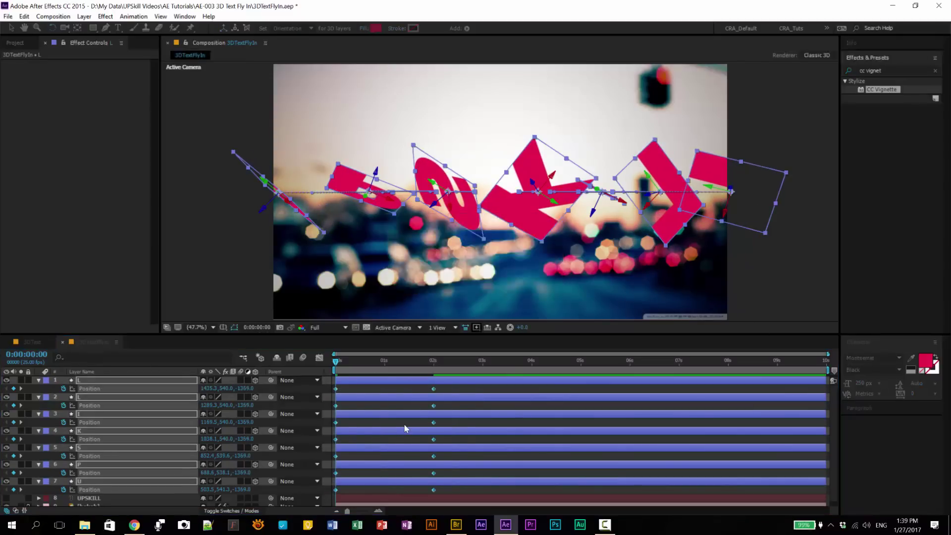
{"action": "right_click", "coordinate": [434, 391]}
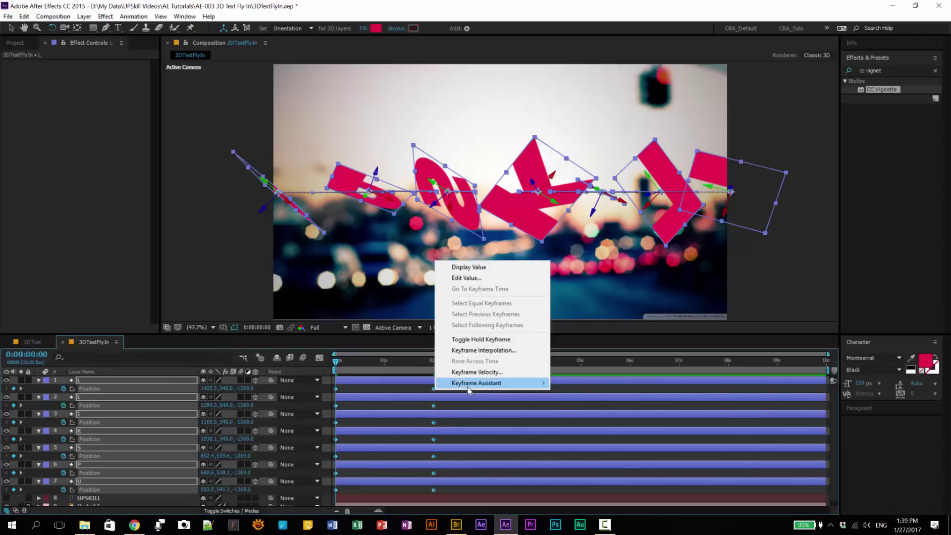
{"action": "mouse_move", "coordinate": [468, 384]}
{"action": "left_click", "coordinate": [356, 404]}
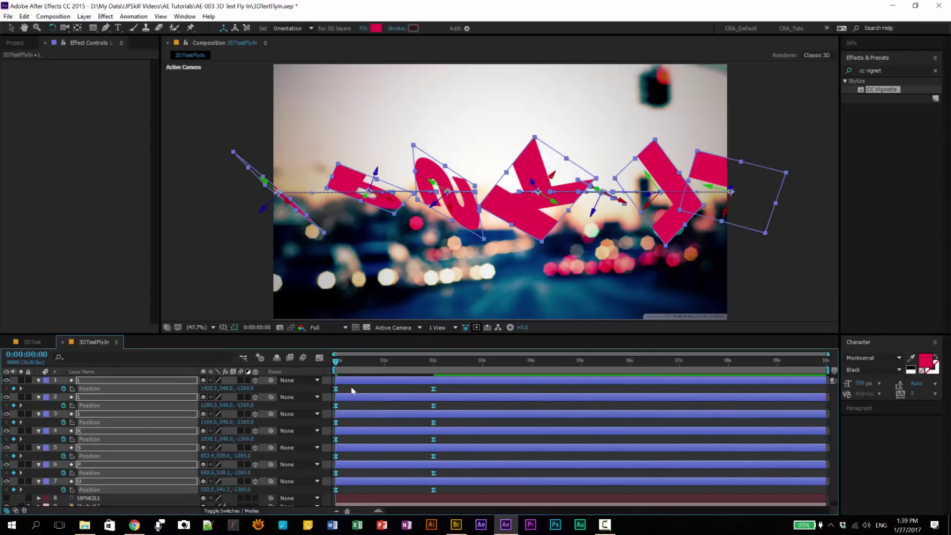
{"action": "left_click_drag", "start_coordinate": [336, 364], "coordinate": [457, 394]}
{"action": "left_click", "coordinate": [470, 388]}
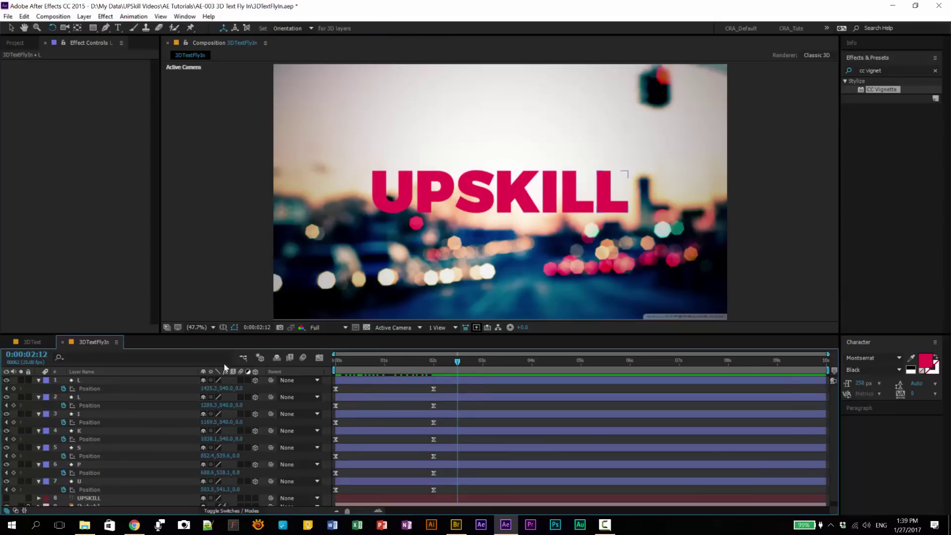
Select all seven letter layers and keyframe their Opacity at 0 and 10 frames
{"action": "left_click", "coordinate": [350, 361]}
{"action": "left_click", "coordinate": [336, 361]}
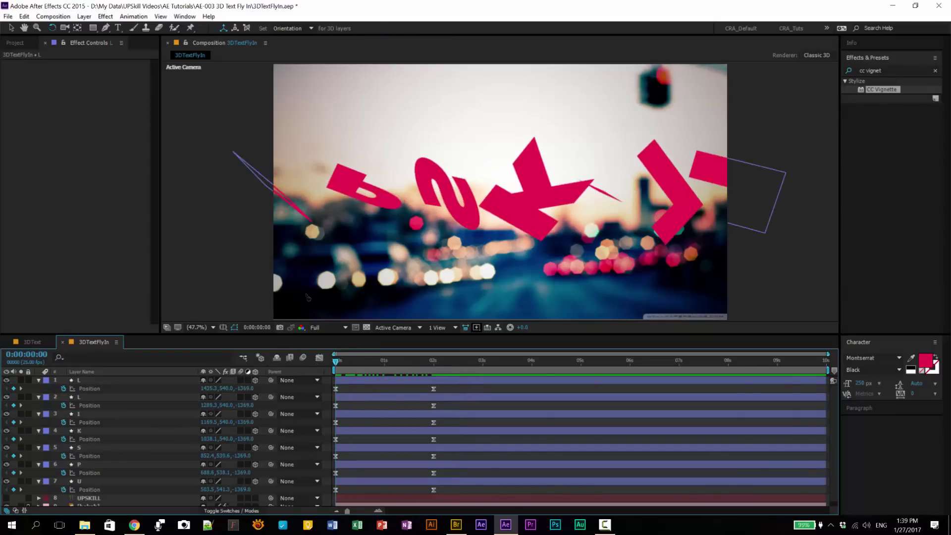
{"action": "left_click", "coordinate": [94, 384]}
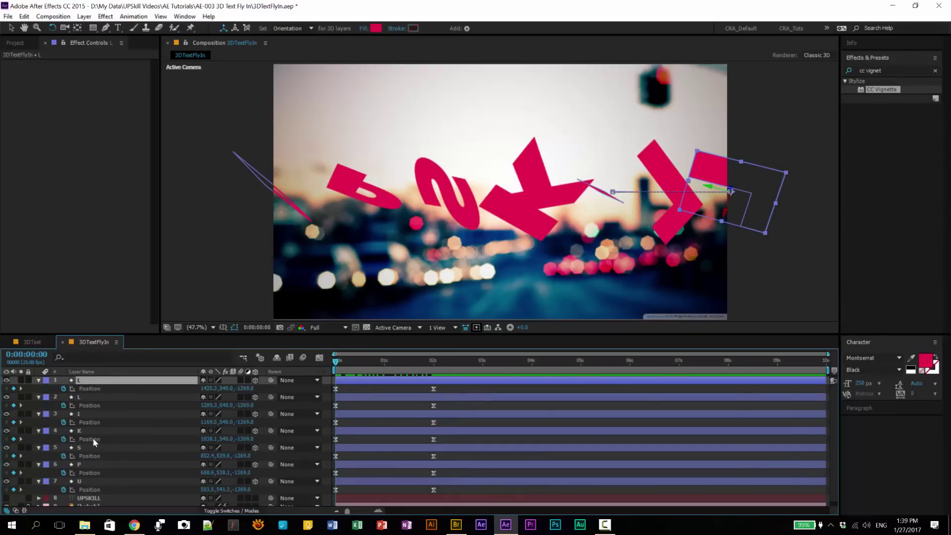
{"action": "left_click", "coordinate": [82, 480], "text": "shift"}
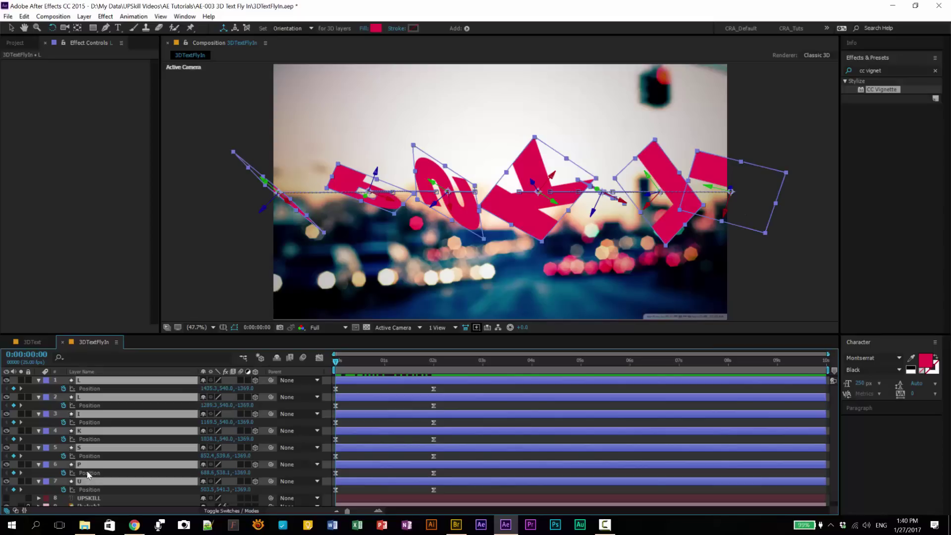
{"action": "key", "text": "t"}
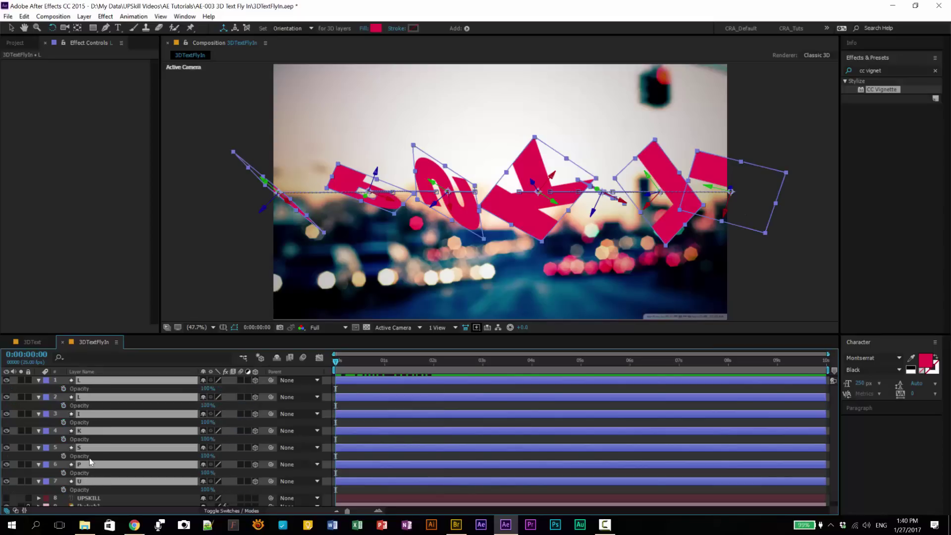
{"action": "left_click", "coordinate": [64, 389]}
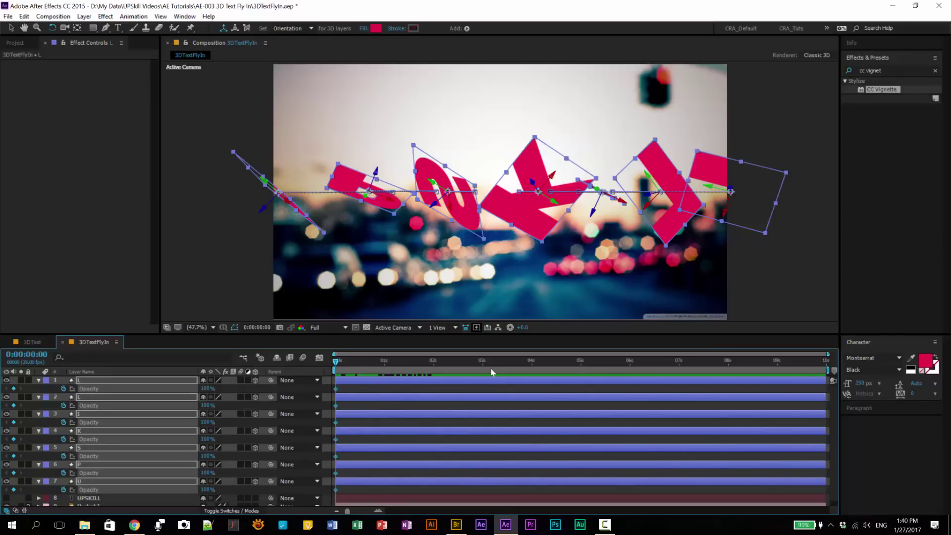
{"action": "key", "text": "shift+Page_Down"}
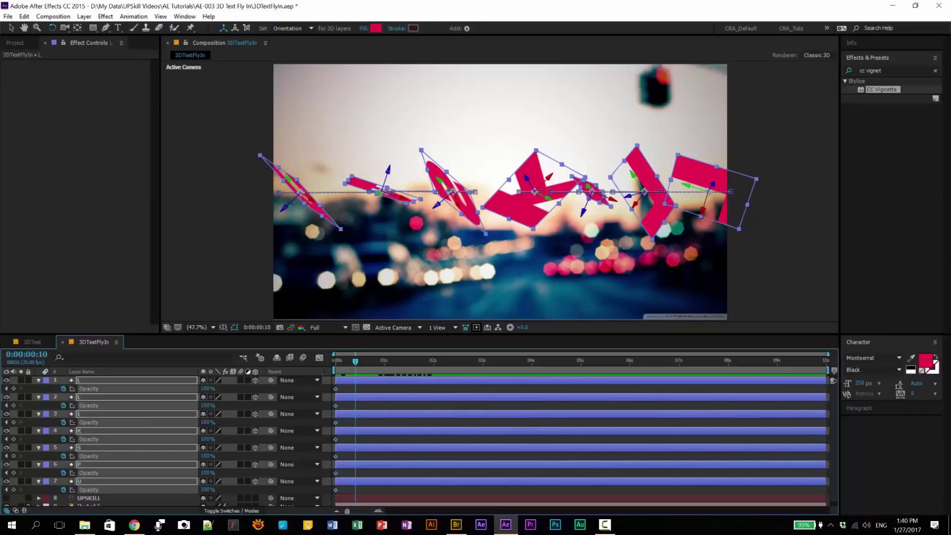
{"action": "left_click", "coordinate": [13, 389]}
Set the starting Opacity to 0% and apply Easy Ease to the Opacity keyframes
{"action": "left_click_drag", "start_coordinate": [349, 365], "coordinate": [325, 370]}
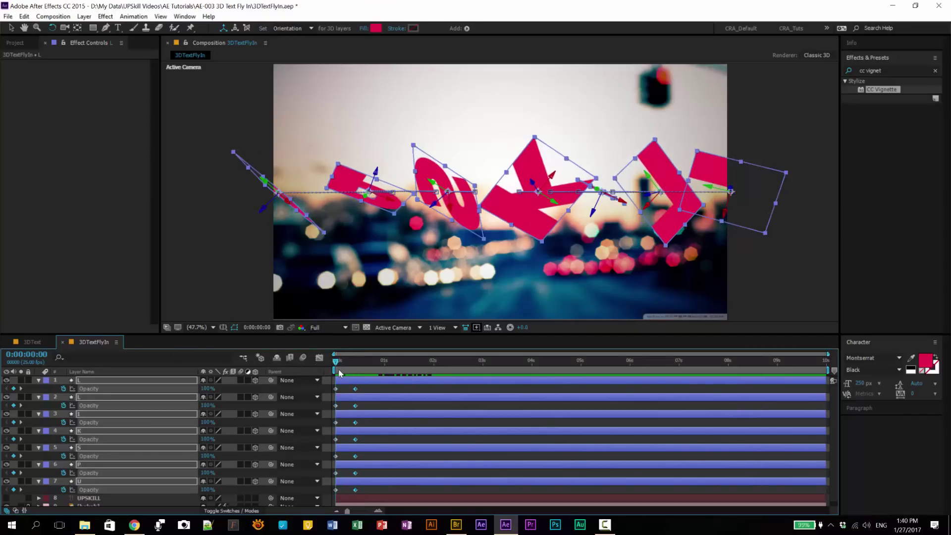
{"action": "left_click", "coordinate": [207, 389]}
{"action": "type", "text": "0"}
{"action": "key", "text": "Return"}
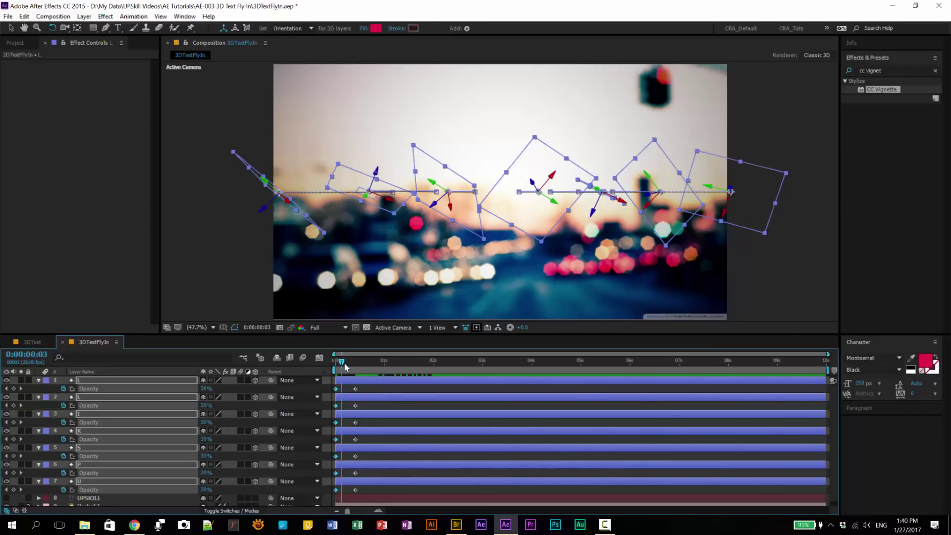
{"action": "left_click_drag", "start_coordinate": [336, 365], "coordinate": [327, 493]}
{"action": "right_click", "coordinate": [356, 390]}
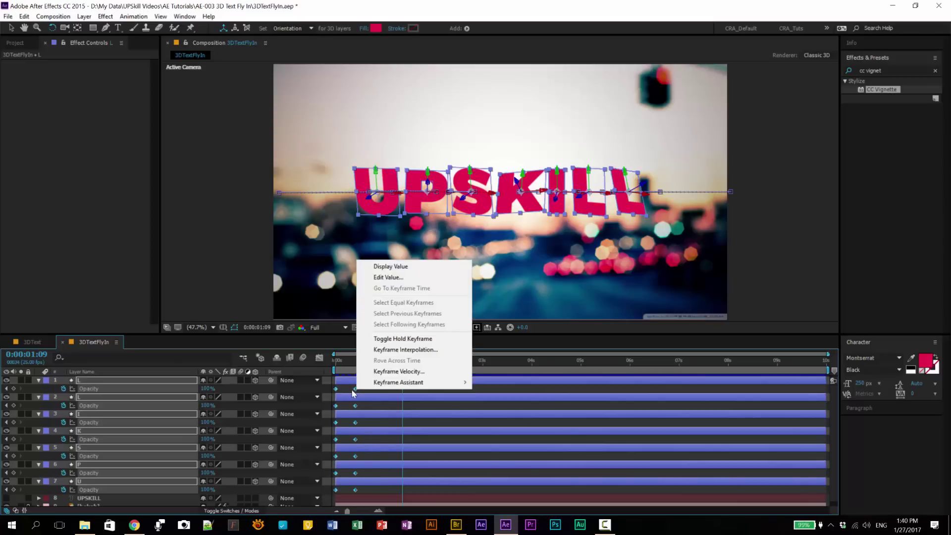
{"action": "mouse_move", "coordinate": [382, 385]}
{"action": "left_click", "coordinate": [326, 404]}
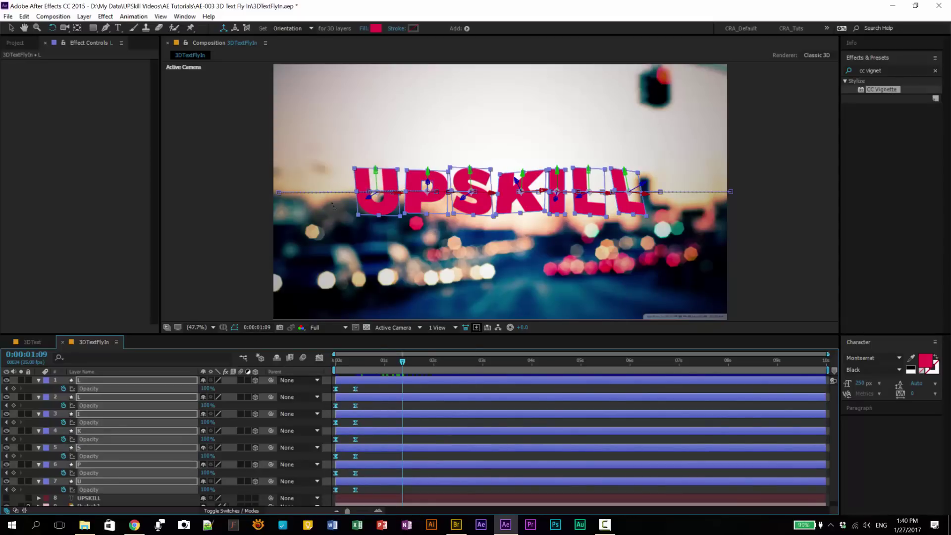
End the work area at 0:00:04:01 and play a preview of the letters flying into UPSKILL
{"action": "left_click", "coordinate": [39, 381]}
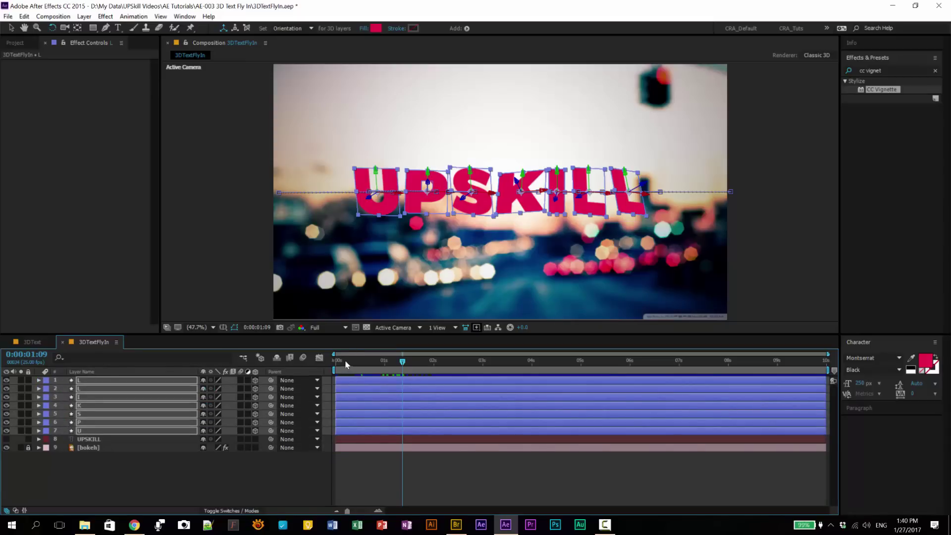
{"action": "left_click_drag", "start_coordinate": [342, 361], "coordinate": [280, 361]}
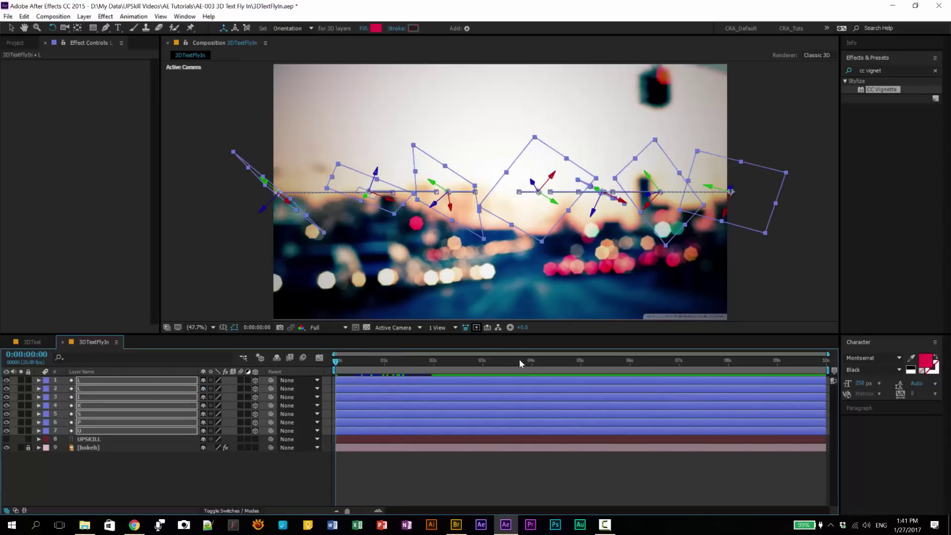
{"action": "left_click_drag", "start_coordinate": [498, 360], "coordinate": [533, 371]}
{"action": "key", "text": "n"}
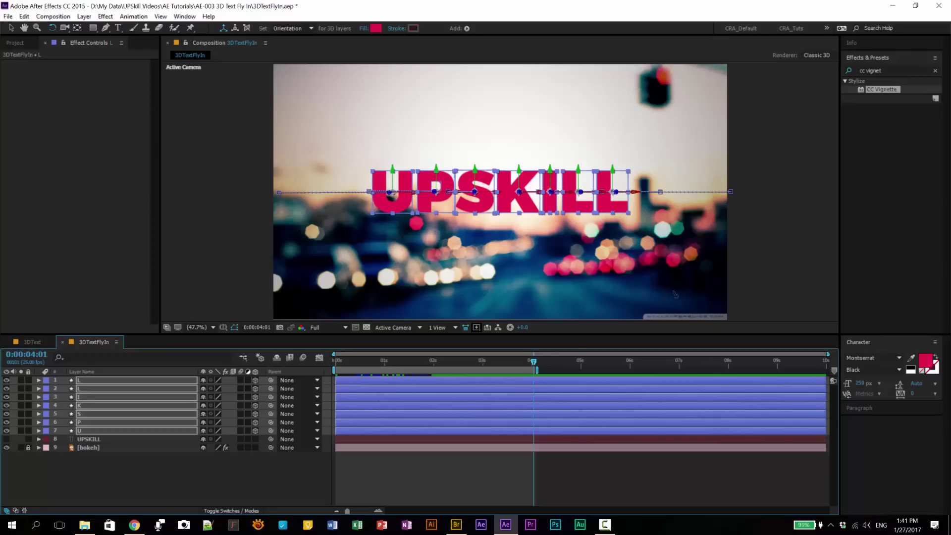
{"action": "key", "text": "space"}
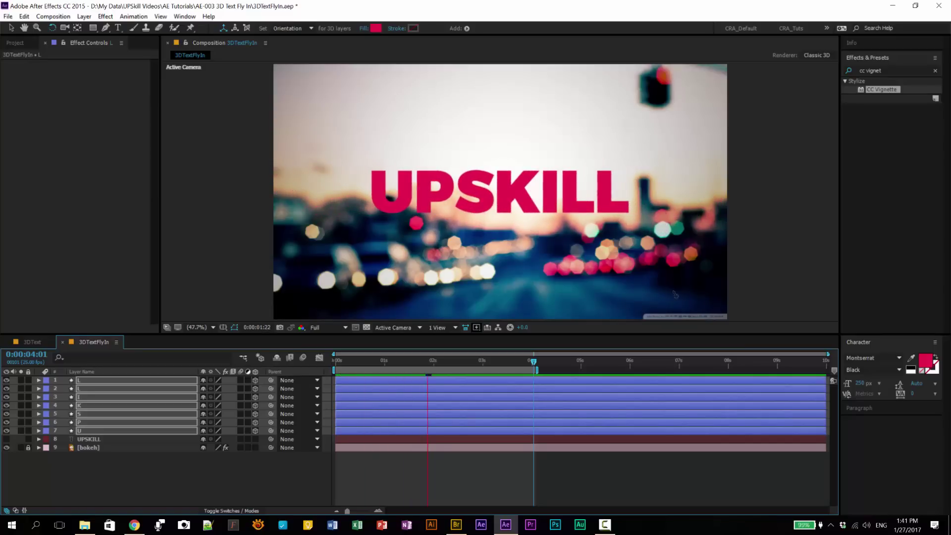
{"action": "key", "text": "space"}
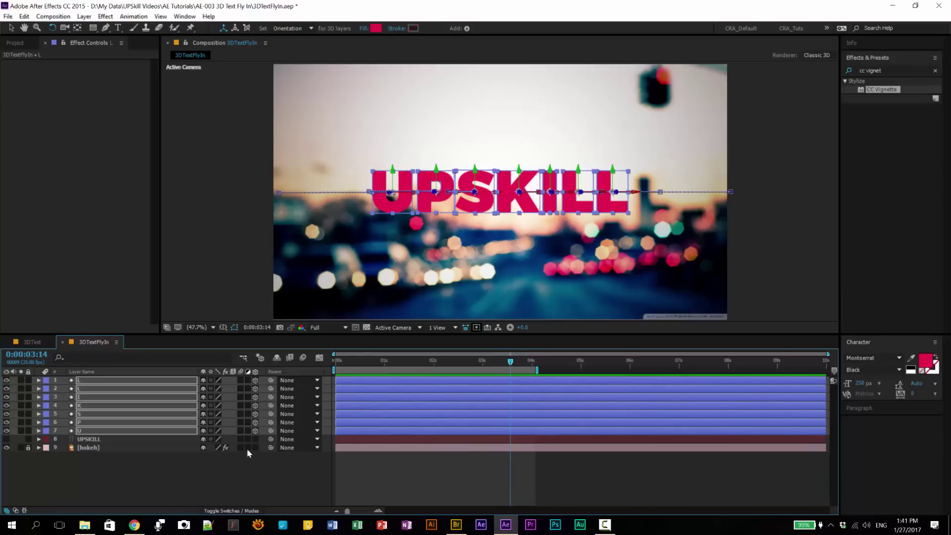
{"action": "left_click", "coordinate": [181, 467]}
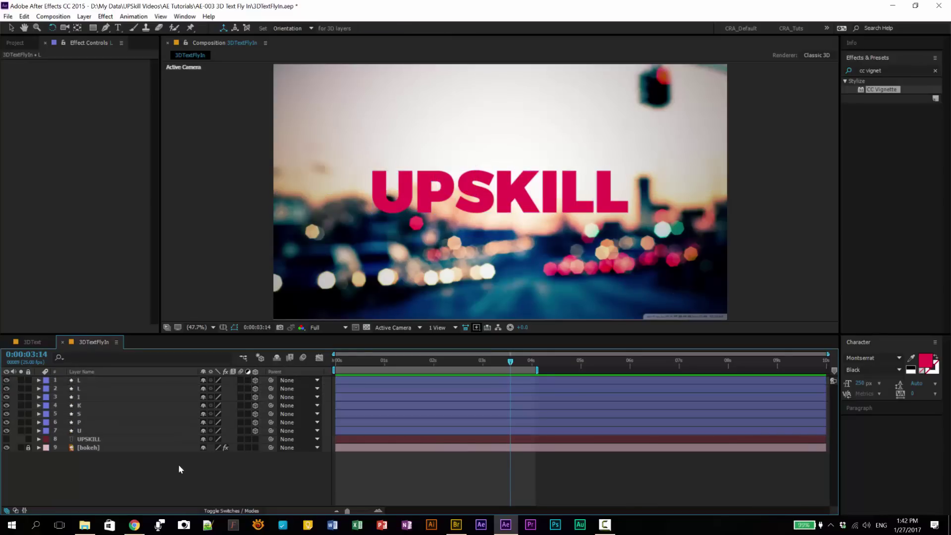
Add a Two-Node Camera named Camera 1 via Layer > New > Camera, then return to 0:00
{"action": "left_click", "coordinate": [112, 380]}
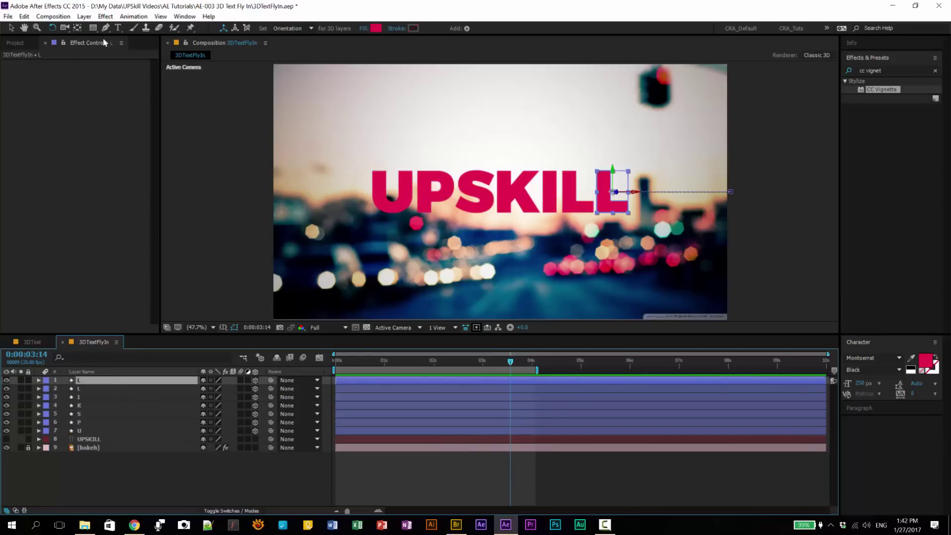
{"action": "left_click", "coordinate": [80, 17]}
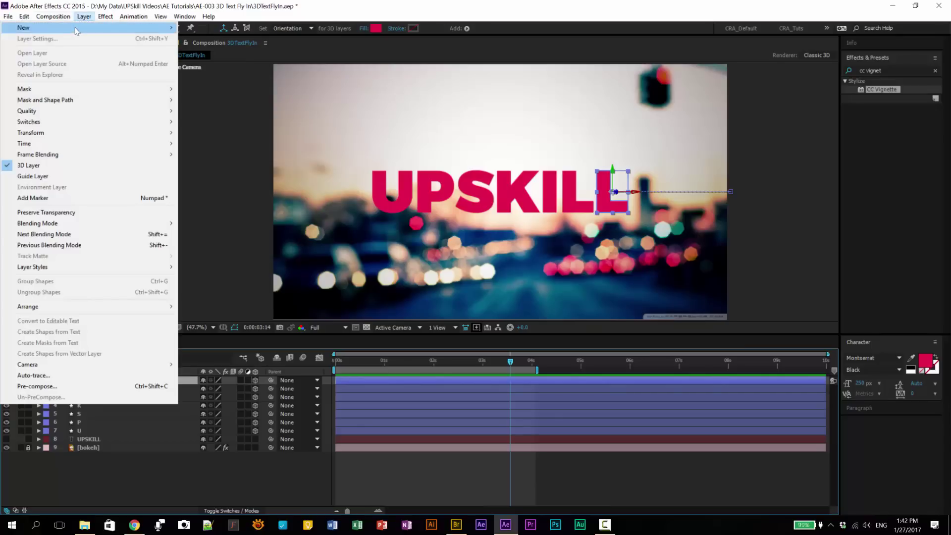
{"action": "mouse_move", "coordinate": [79, 30]}
{"action": "left_click", "coordinate": [209, 60]}
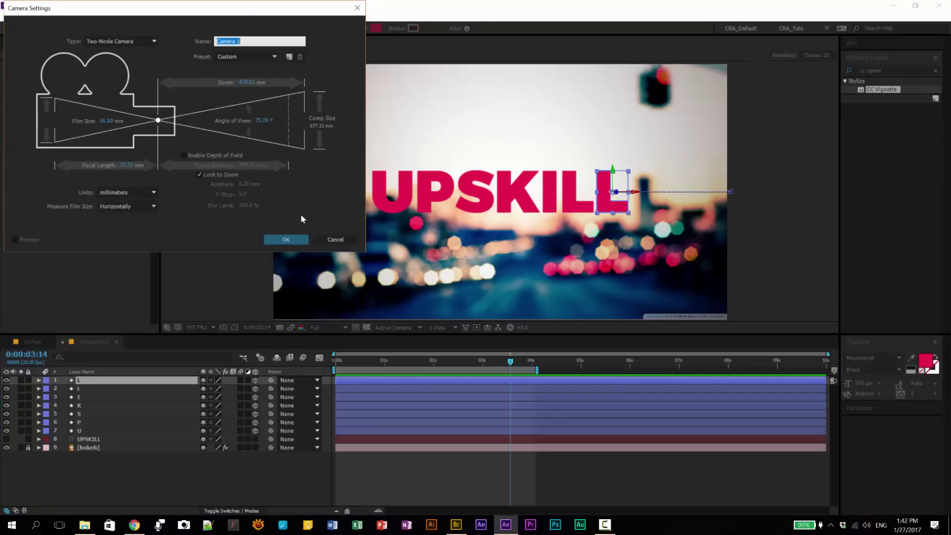
{"action": "left_click", "coordinate": [286, 239]}
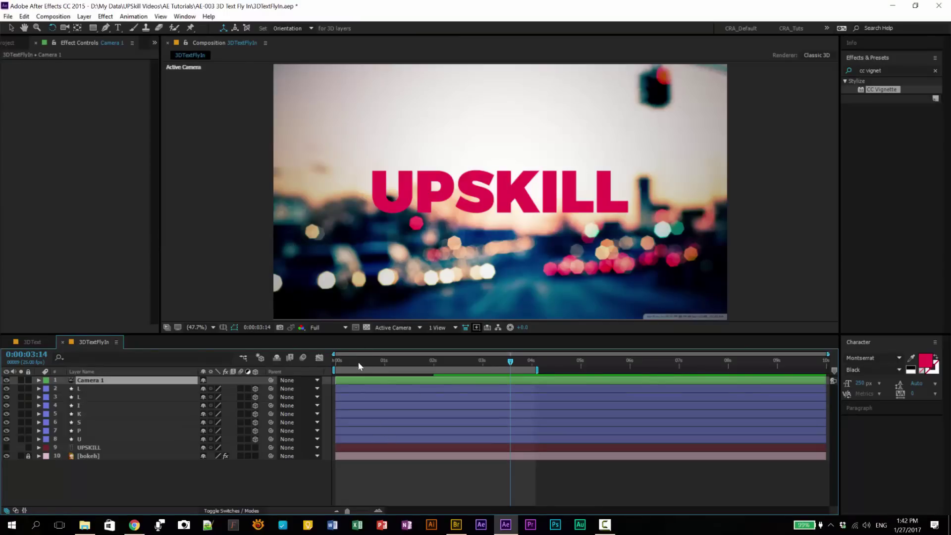
{"action": "left_click_drag", "start_coordinate": [359, 366], "coordinate": [294, 361]}
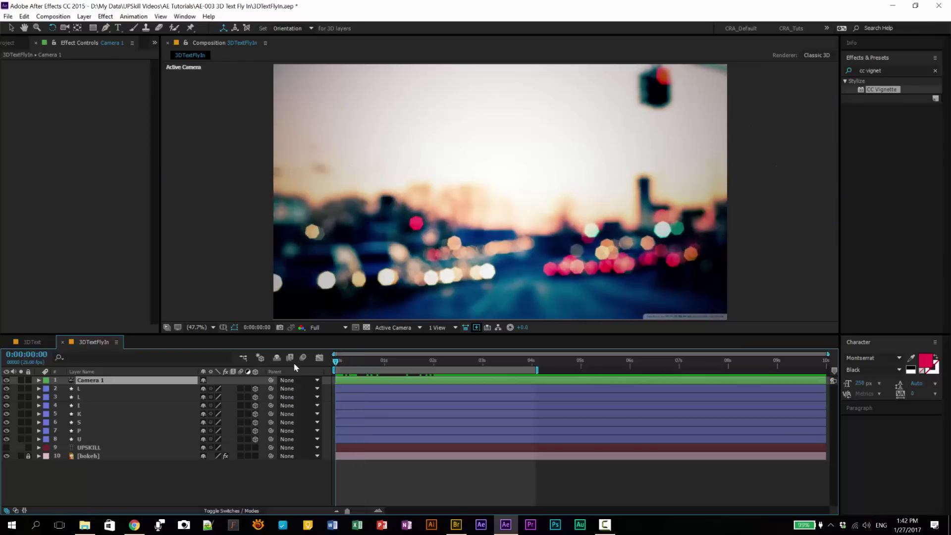
Scrub the letters' starting Position Z to -799.0 and scrub the timeline to check the closer fly-in
{"action": "left_click", "coordinate": [87, 389]}
{"action": "left_click", "coordinate": [80, 439], "text": "shift"}
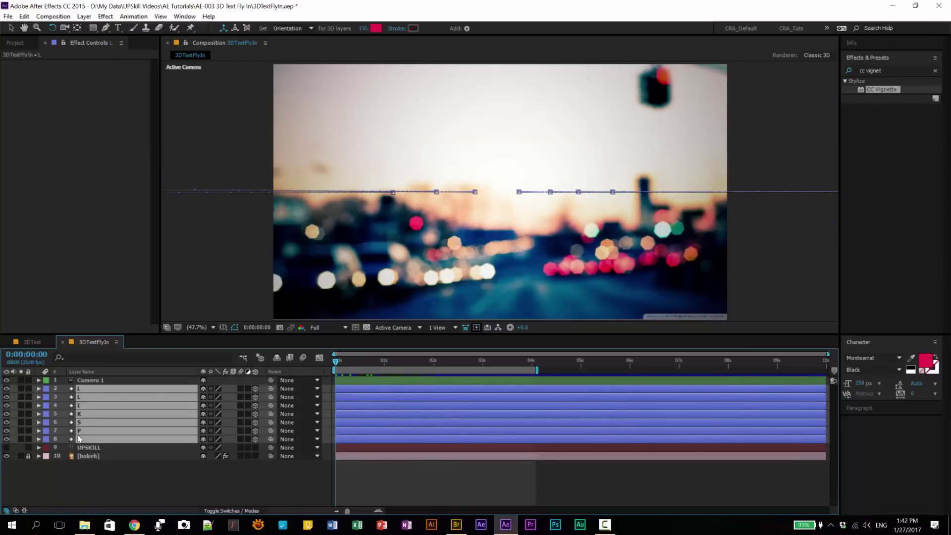
{"action": "key", "text": "p"}
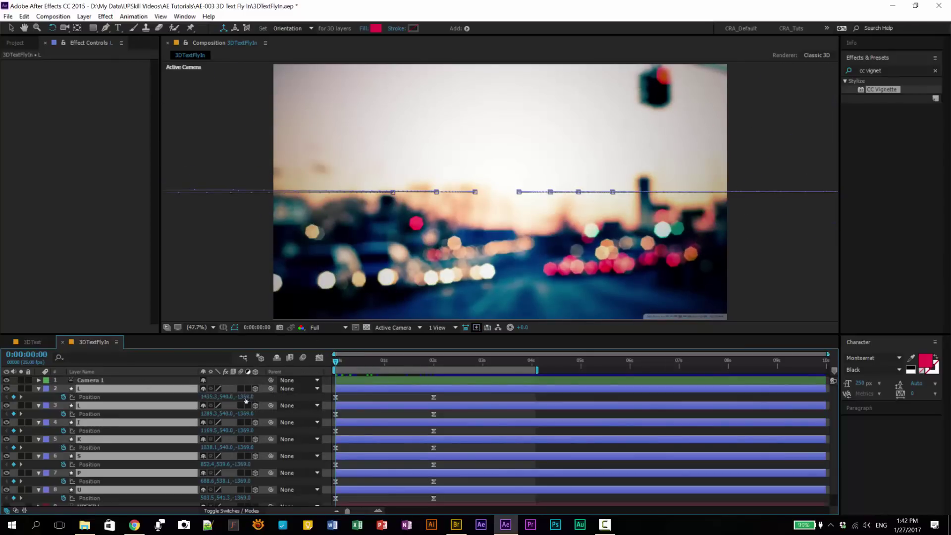
{"action": "left_click_drag", "start_coordinate": [245, 397], "coordinate": [392, 408]}
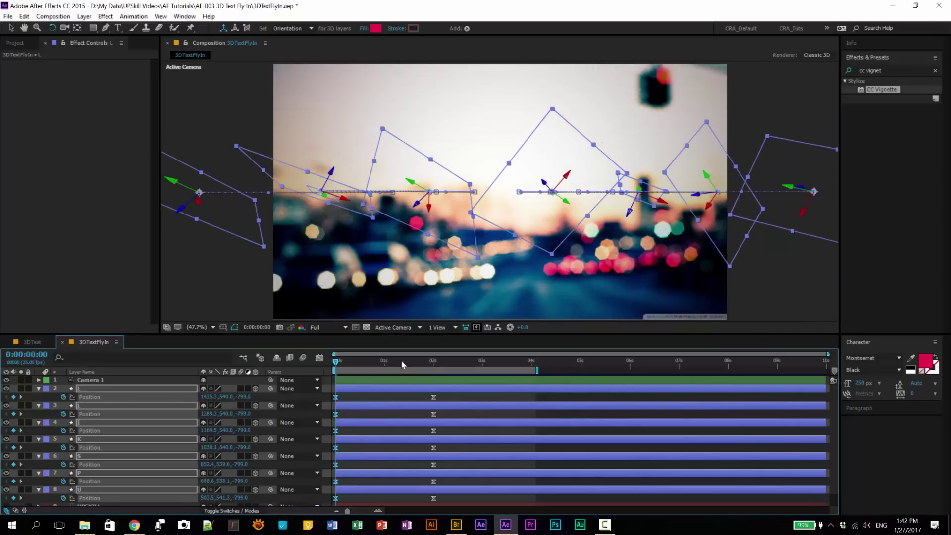
{"action": "left_click", "coordinate": [342, 361]}
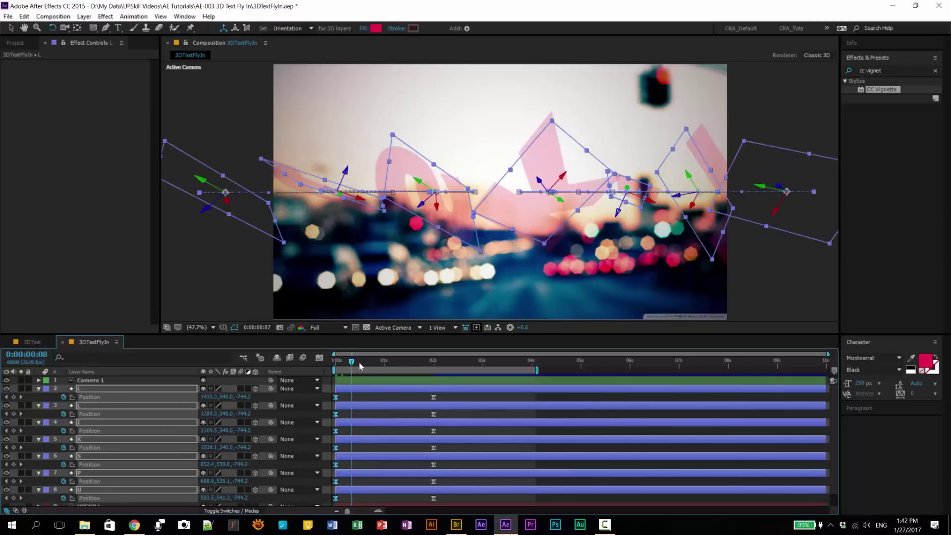
{"action": "left_click_drag", "start_coordinate": [360, 366], "coordinate": [441, 380]}
{"action": "left_click", "coordinate": [39, 389]}
{"action": "left_click_drag", "start_coordinate": [370, 359], "coordinate": [344, 360]}
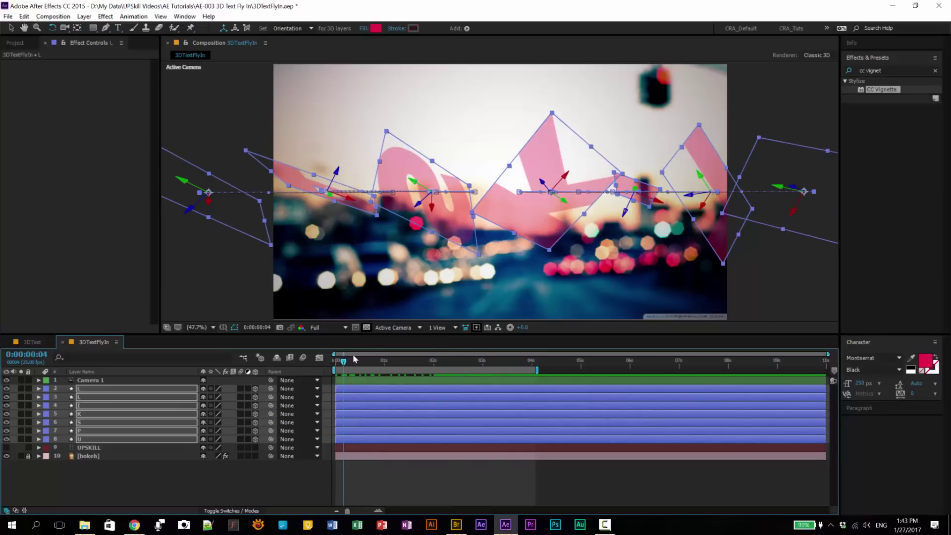
{"action": "left_click_drag", "start_coordinate": [347, 366], "coordinate": [322, 360]}
Keyframe Camera 1's Position at 0:00, then scrub its Z to -1460.4 at 0:00:04:01
{"action": "left_click", "coordinate": [98, 472]}
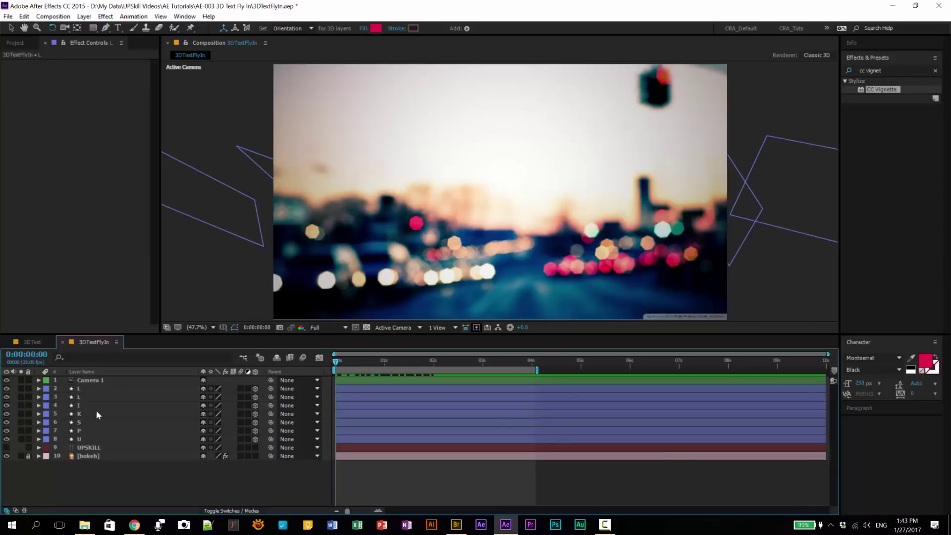
{"action": "left_click", "coordinate": [96, 380]}
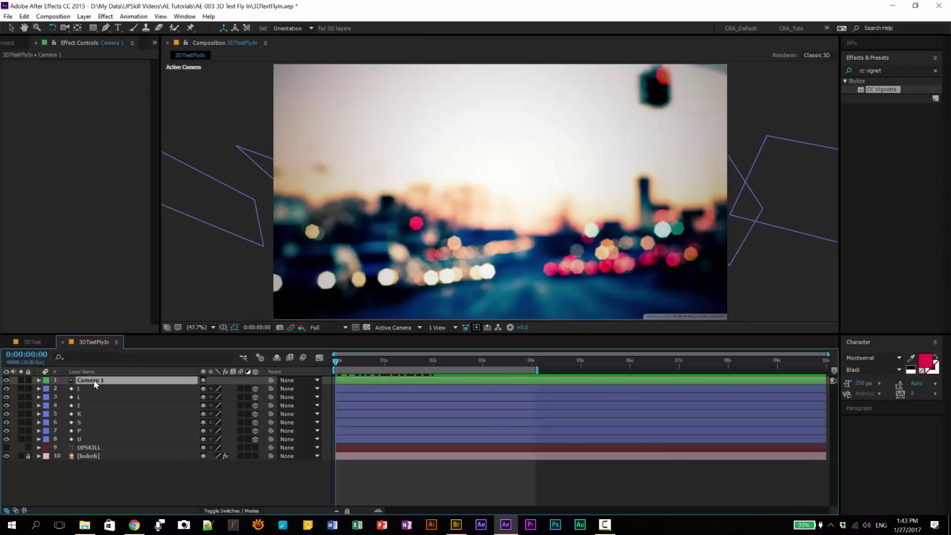
{"action": "key", "text": "p"}
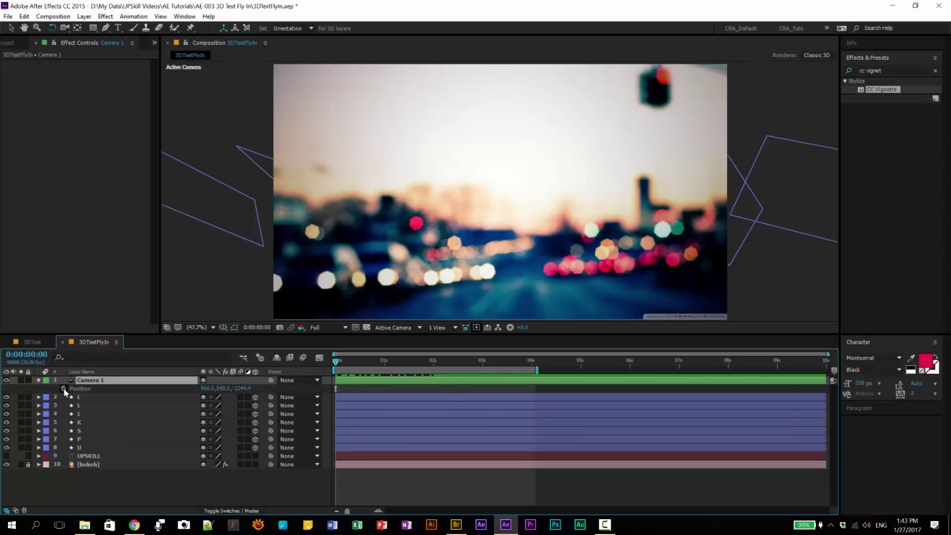
{"action": "left_click", "coordinate": [64, 388]}
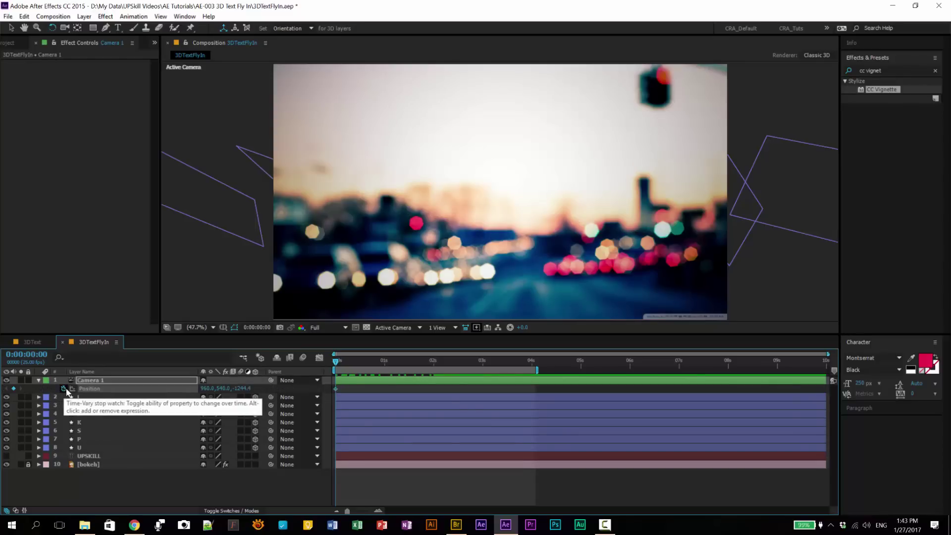
{"action": "left_click_drag", "start_coordinate": [493, 367], "coordinate": [535, 373]}
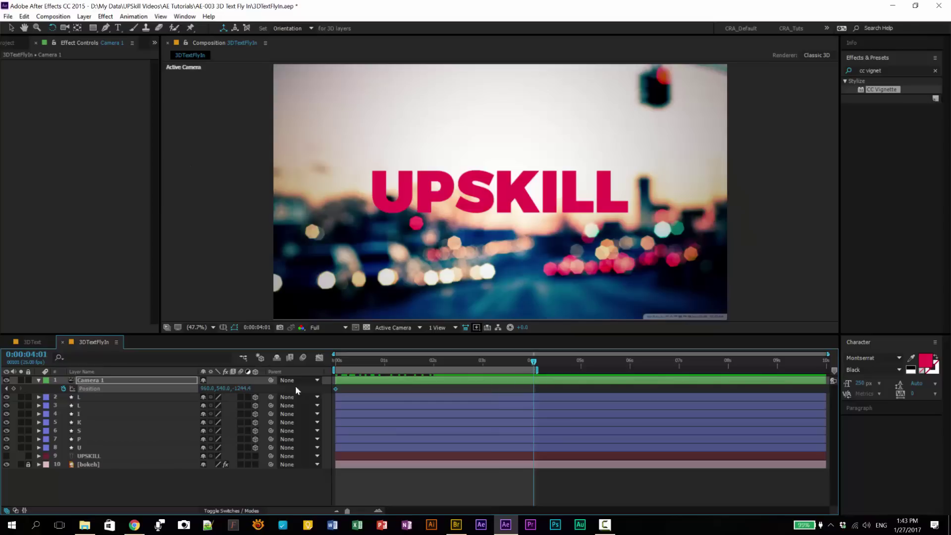
{"action": "left_click_drag", "start_coordinate": [242, 389], "coordinate": [152, 402]}
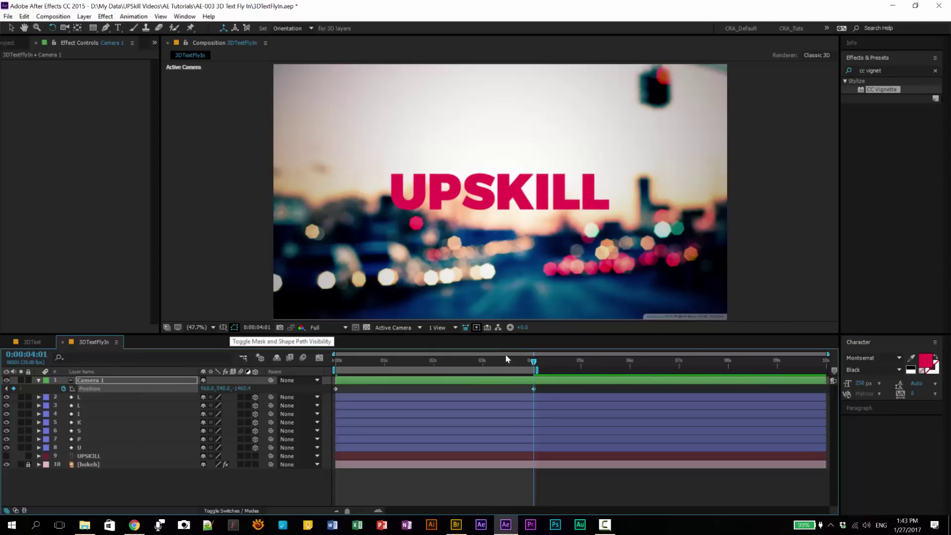
Preview the fly-in with the camera move, then nudge letter layers L through P a few frames later
{"action": "left_click", "coordinate": [38, 381]}
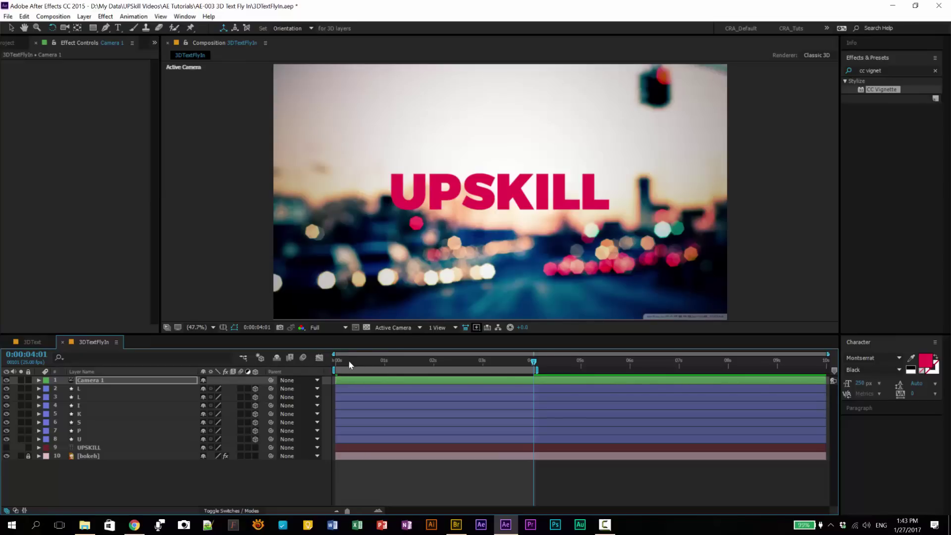
{"action": "left_click_drag", "start_coordinate": [349, 361], "coordinate": [436, 376]}
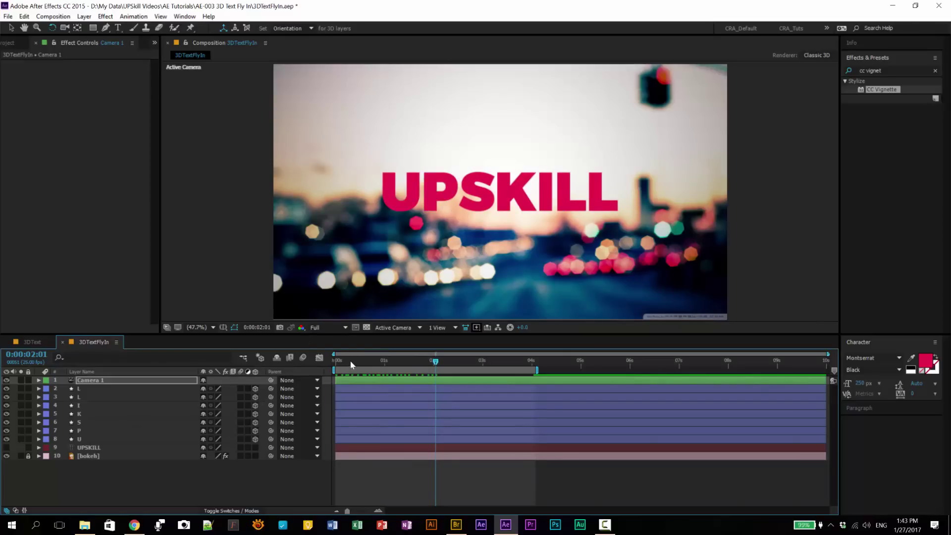
{"action": "left_click_drag", "start_coordinate": [350, 360], "coordinate": [311, 363]}
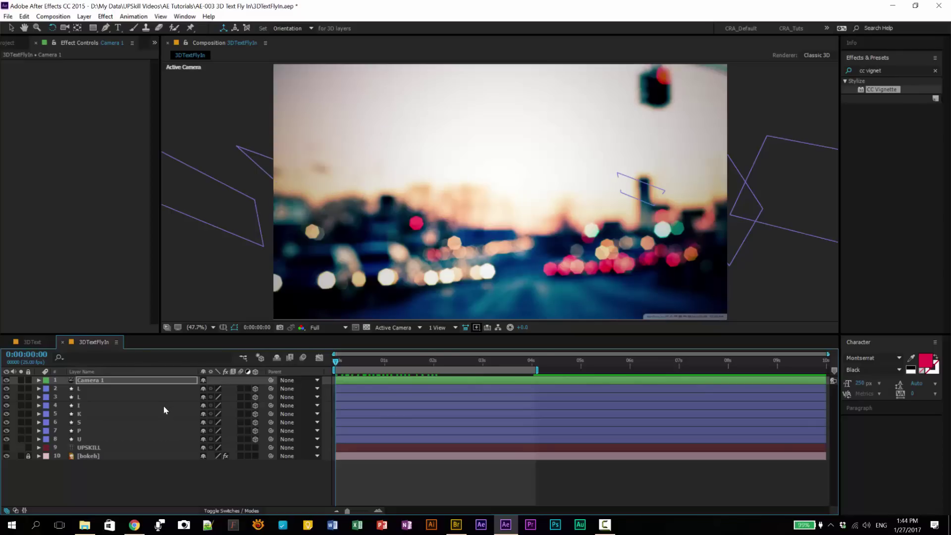
{"action": "left_click", "coordinate": [80, 430]}
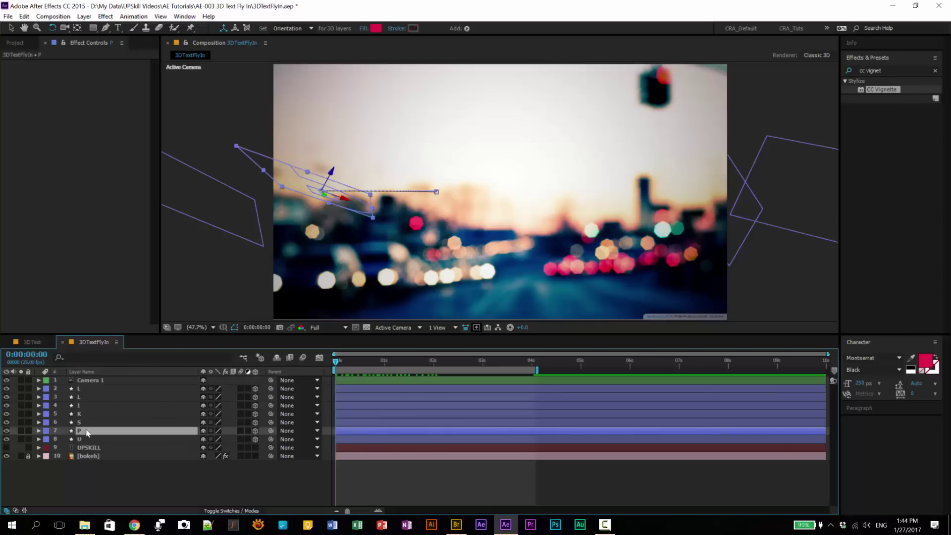
{"action": "left_click", "coordinate": [85, 388], "text": "shift"}
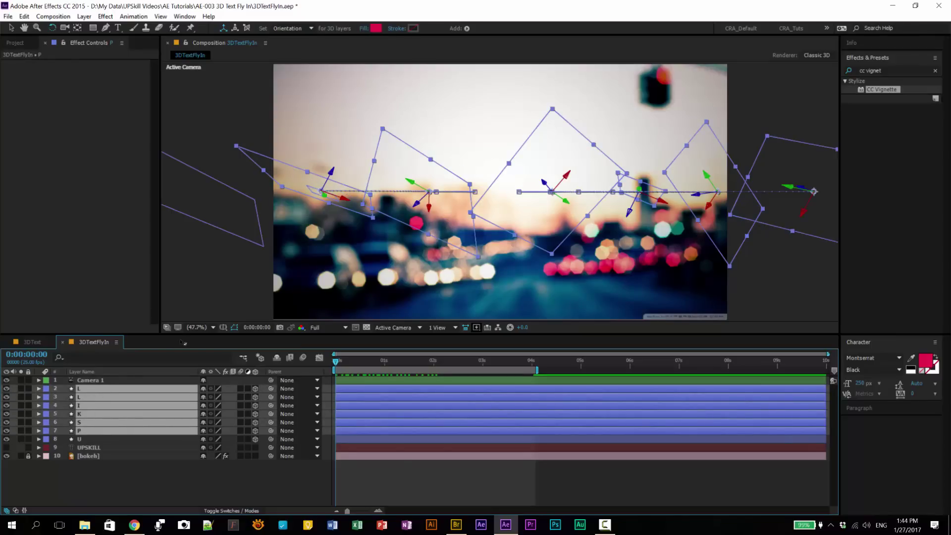
{"action": "key", "text": "alt+Page_Down"}
{"action": "key", "text": "alt+Page_Down"}
{"action": "key", "text": "alt+Page_Down"}
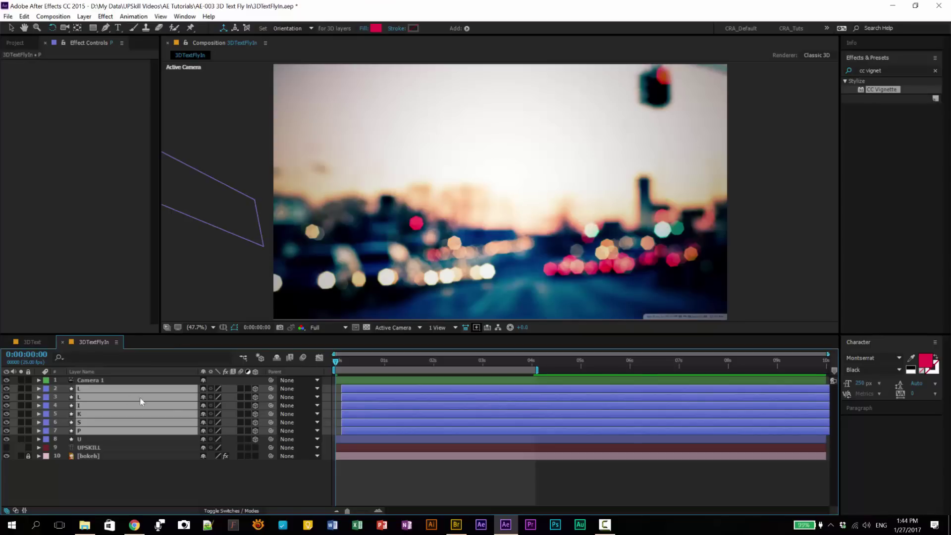
Drop P, then S, from the selection, nudging the remaining letters later each round
{"action": "left_click", "coordinate": [86, 439]}
{"action": "left_click", "coordinate": [85, 423]}
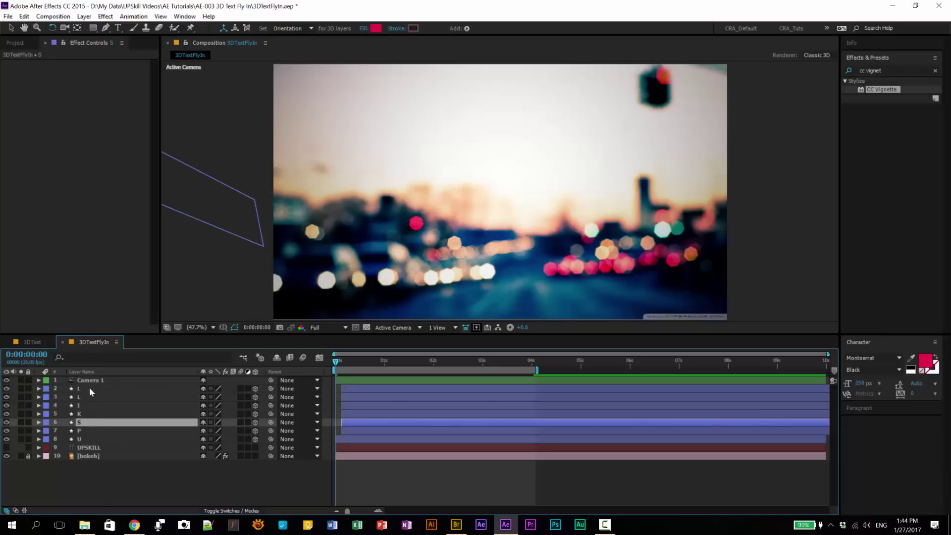
{"action": "left_click", "coordinate": [89, 388], "text": "shift"}
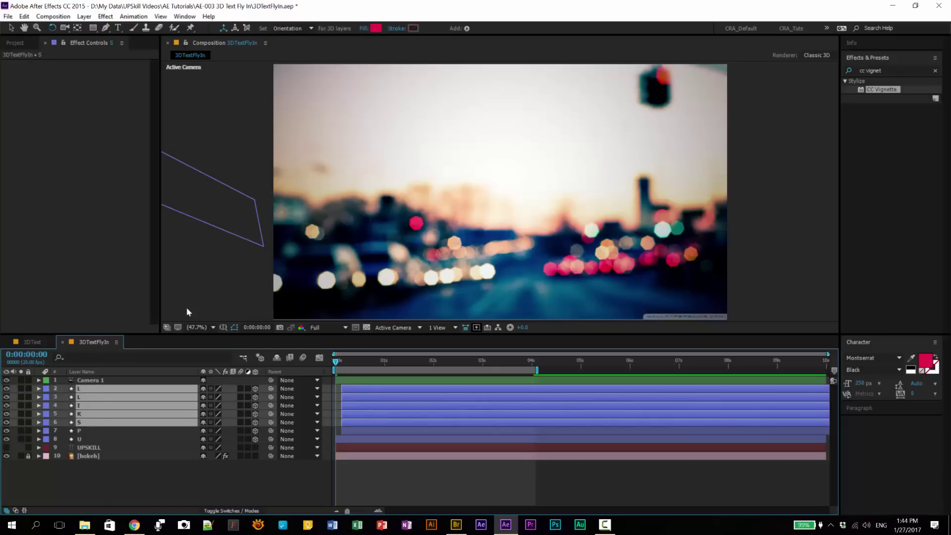
{"action": "key", "text": "alt+Page_Down"}
{"action": "key", "text": "alt+Page_Down"}
{"action": "key", "text": "alt+Page_Down"}
{"action": "left_click", "coordinate": [81, 430]}
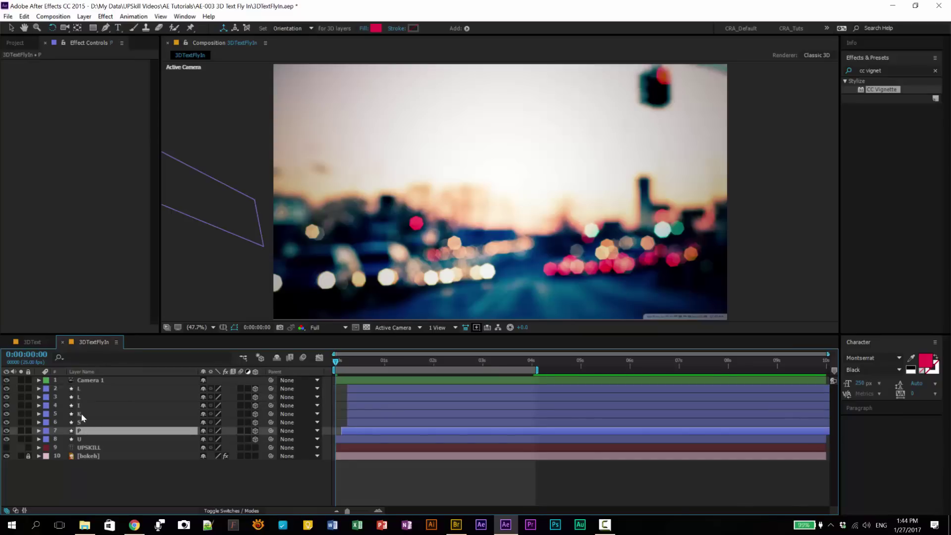
{"action": "left_click", "coordinate": [81, 414]}
{"action": "left_click", "coordinate": [85, 387], "text": "shift"}
{"action": "key", "text": "alt+Page_Down"}
{"action": "key", "text": "alt+Page_Down"}
{"action": "key", "text": "alt+Page_Down"}
Keep nudging shrinking selections down to the final L to finish the staircase of layer starts
{"action": "left_click", "coordinate": [80, 423]}
{"action": "left_click", "coordinate": [85, 405]}
{"action": "left_click", "coordinate": [85, 388], "text": "shift"}
{"action": "key", "text": "alt+Page_Down"}
{"action": "key", "text": "alt+Page_Down"}
{"action": "key", "text": "alt+Page_Down"}
{"action": "left_click", "coordinate": [89, 397]}
{"action": "left_click", "coordinate": [95, 388], "text": "shift"}
{"action": "key", "text": "alt+Page_Down"}
{"action": "key", "text": "alt+Page_Down"}
{"action": "key", "text": "alt+Page_Down"}
{"action": "left_click", "coordinate": [98, 388]}
{"action": "key", "text": "alt+Page_Down"}
{"action": "key", "text": "alt+Page_Down"}
{"action": "key", "text": "alt+Page_Down"}
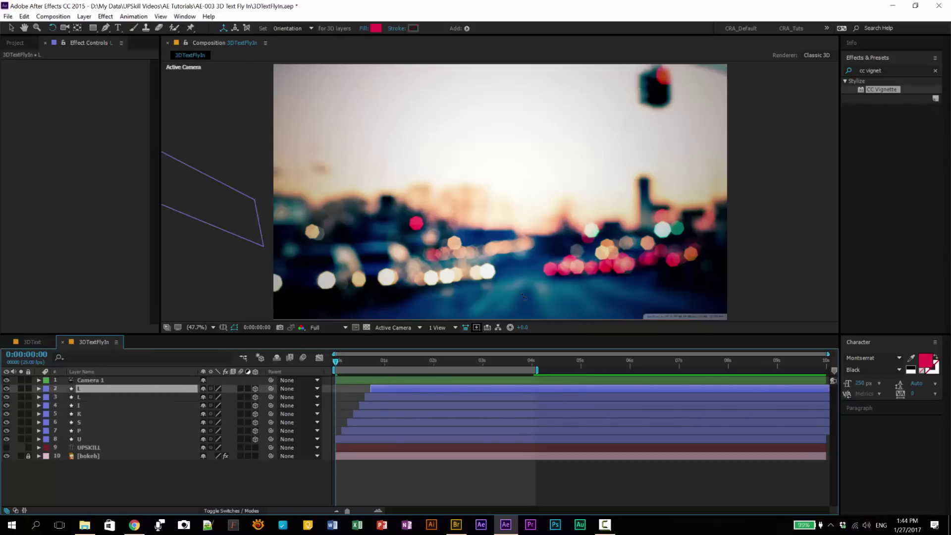
{"action": "key", "text": "space"}
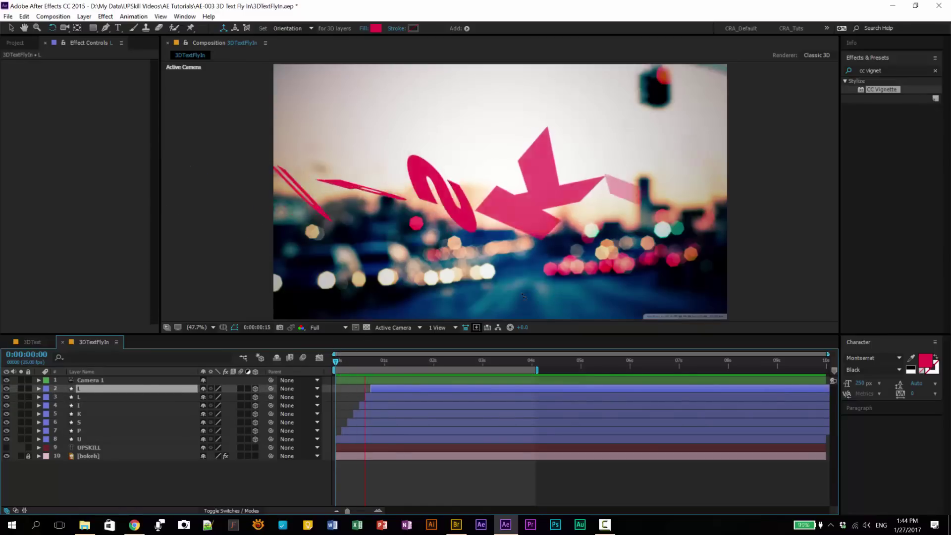